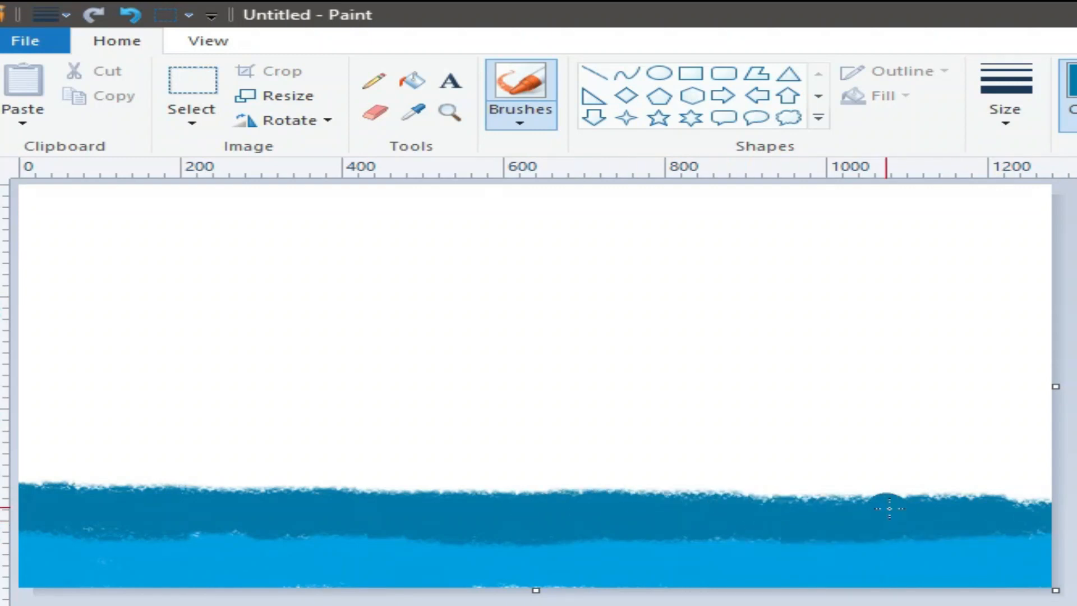
Undo the stray bump at the right end of the wave, leaving the colours unchanged.
{"action": "key", "text": "ctrl+z"}
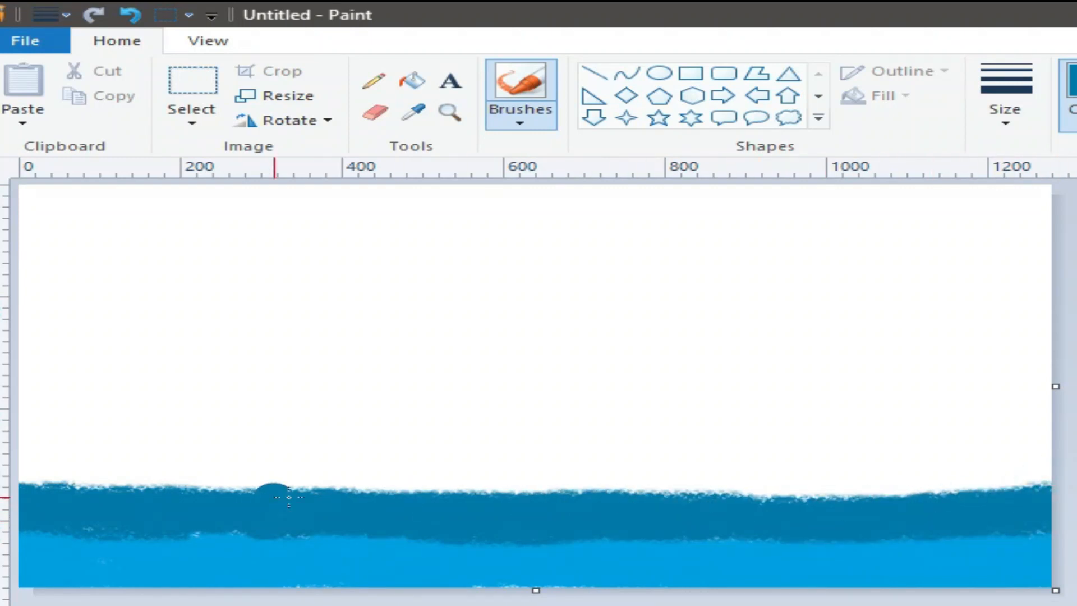
{"action": "left_click", "coordinate": [1074, 93]}
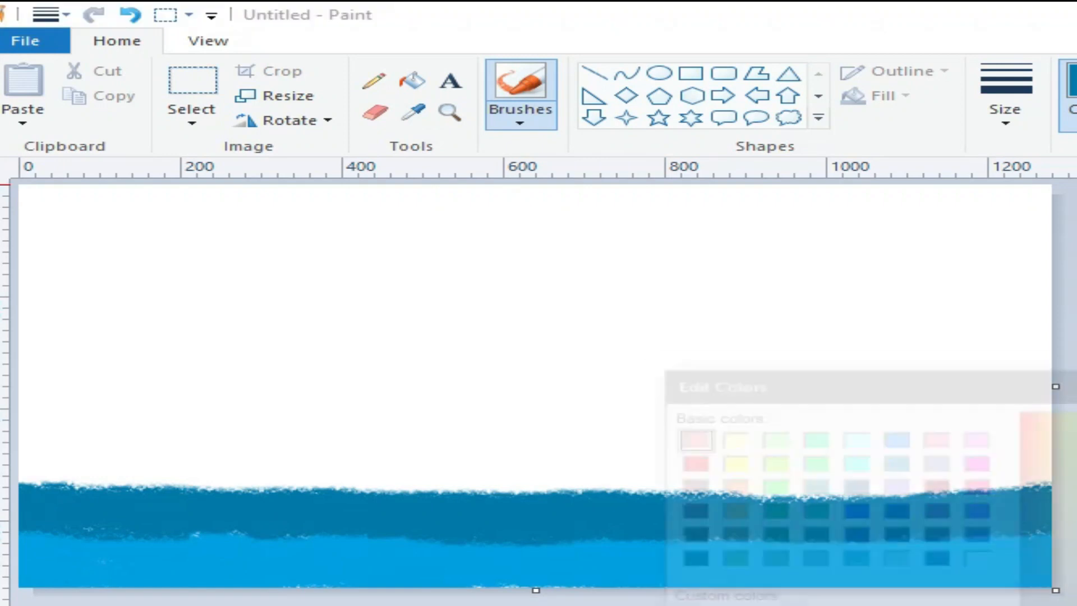
{"action": "key", "text": "Escape"}
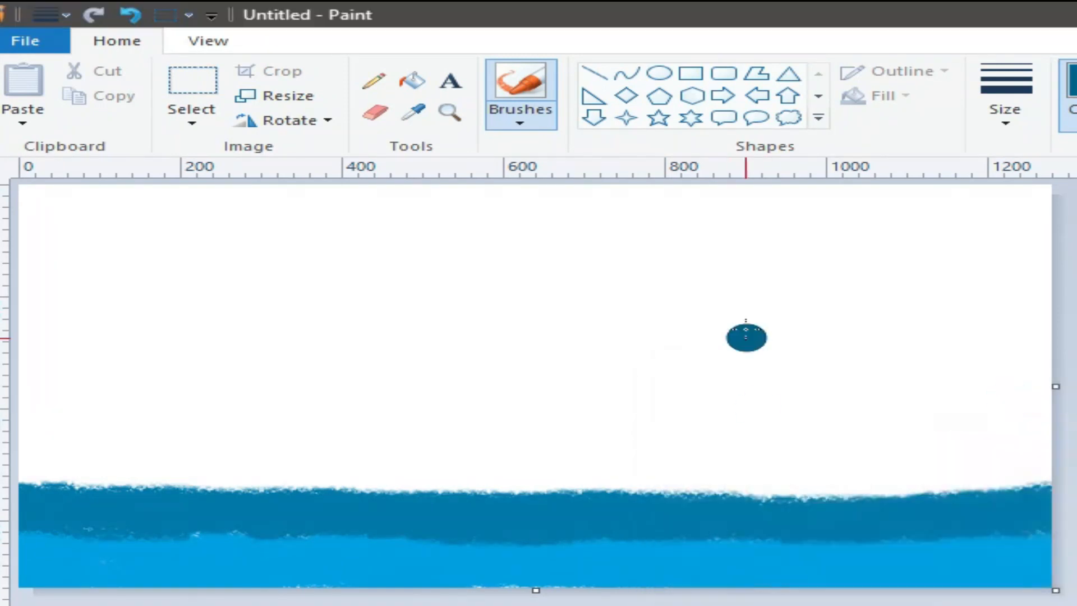
Paint dark blue strokes along the wave top, raising and evening out the band's edge.
{"action": "mouse_move", "coordinate": [294, 476]}
{"action": "left_mouse_down"}
{"action": "mouse_move", "coordinate": [93, 475]}
{"action": "mouse_move", "coordinate": [101, 462]}
{"action": "mouse_move", "coordinate": [79, 476]}
{"action": "mouse_move", "coordinate": [31, 478]}
{"action": "mouse_move", "coordinate": [201, 456]}
{"action": "mouse_move", "coordinate": [39, 477]}
{"action": "mouse_move", "coordinate": [347, 475]}
{"action": "mouse_move", "coordinate": [158, 450]}
{"action": "mouse_move", "coordinate": [330, 474]}
{"action": "mouse_move", "coordinate": [525, 473]}
{"action": "mouse_move", "coordinate": [417, 485]}
{"action": "mouse_move", "coordinate": [971, 477]}
{"action": "mouse_move", "coordinate": [933, 470]}
{"action": "mouse_move", "coordinate": [888, 488]}
{"action": "mouse_move", "coordinate": [313, 476]}
{"action": "left_mouse_up"}
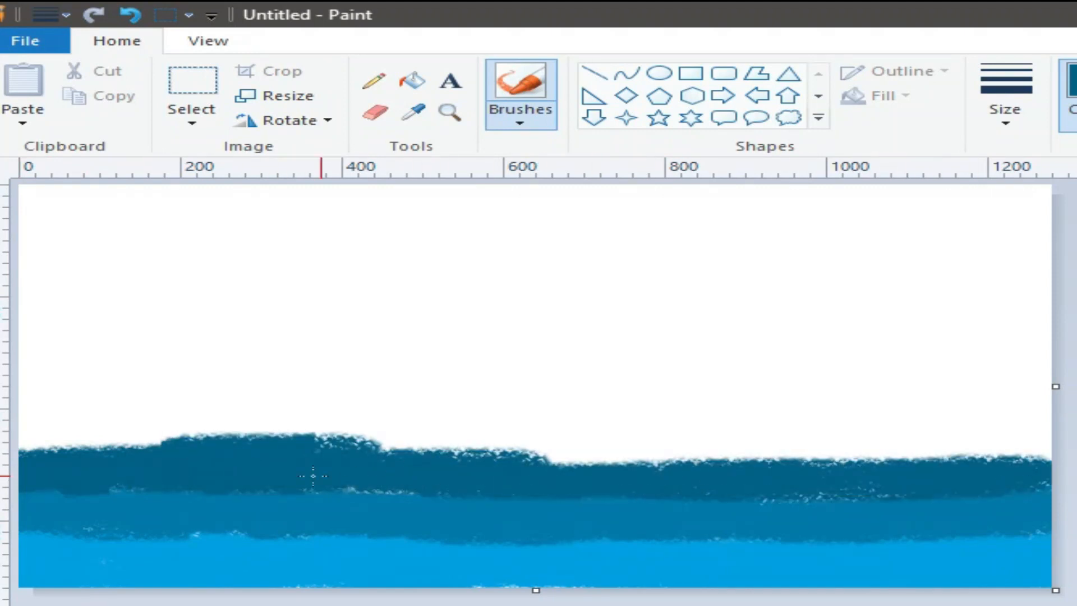
{"action": "mouse_move", "coordinate": [752, 484]}
{"action": "left_mouse_down"}
{"action": "mouse_move", "coordinate": [751, 496]}
{"action": "mouse_move", "coordinate": [359, 448]}
{"action": "mouse_move", "coordinate": [168, 440]}
{"action": "mouse_move", "coordinate": [547, 440]}
{"action": "left_mouse_up"}
{"action": "mouse_move", "coordinate": [624, 439]}
{"action": "left_mouse_down"}
{"action": "mouse_move", "coordinate": [865, 455]}
{"action": "mouse_move", "coordinate": [981, 449]}
{"action": "mouse_move", "coordinate": [967, 464]}
{"action": "mouse_move", "coordinate": [432, 429]}
{"action": "mouse_move", "coordinate": [157, 427]}
{"action": "mouse_move", "coordinate": [193, 415]}
{"action": "mouse_move", "coordinate": [909, 421]}
{"action": "mouse_move", "coordinate": [882, 439]}
{"action": "mouse_move", "coordinate": [937, 428]}
{"action": "mouse_move", "coordinate": [92, 393]}
{"action": "mouse_move", "coordinate": [975, 401]}
{"action": "mouse_move", "coordinate": [312, 419]}
{"action": "left_mouse_up"}
{"action": "mouse_move", "coordinate": [200, 402]}
{"action": "left_mouse_down"}
{"action": "mouse_move", "coordinate": [686, 408]}
{"action": "mouse_move", "coordinate": [865, 426]}
{"action": "mouse_move", "coordinate": [1013, 414]}
{"action": "mouse_move", "coordinate": [1030, 435]}
{"action": "left_mouse_up"}
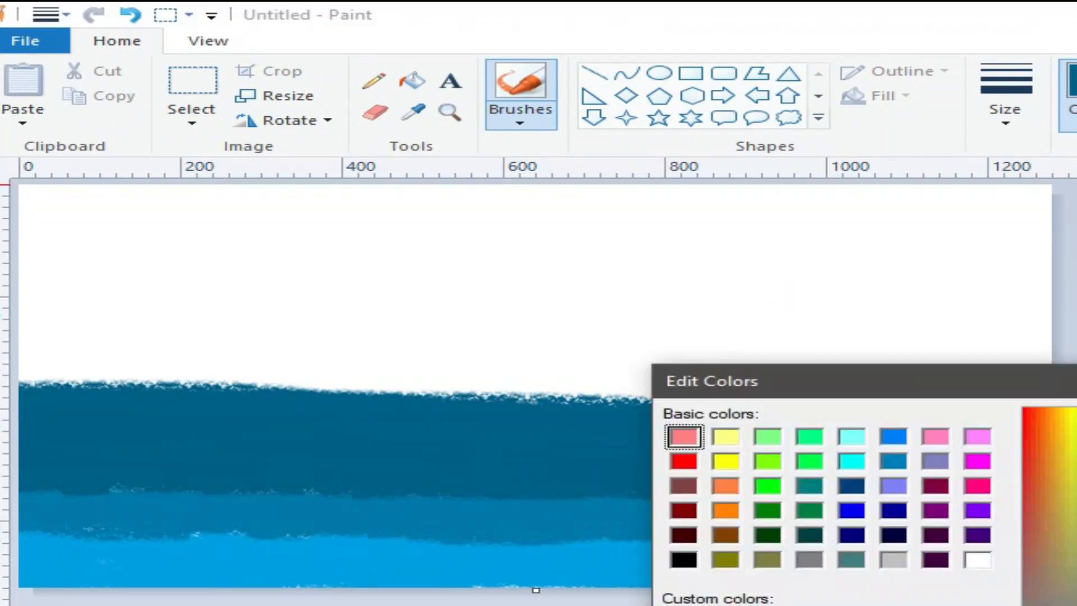
Paint deep blue strokes back and forth across the white area, filling the gaps, then confirm the near-black colour.
{"action": "key", "text": "Return"}
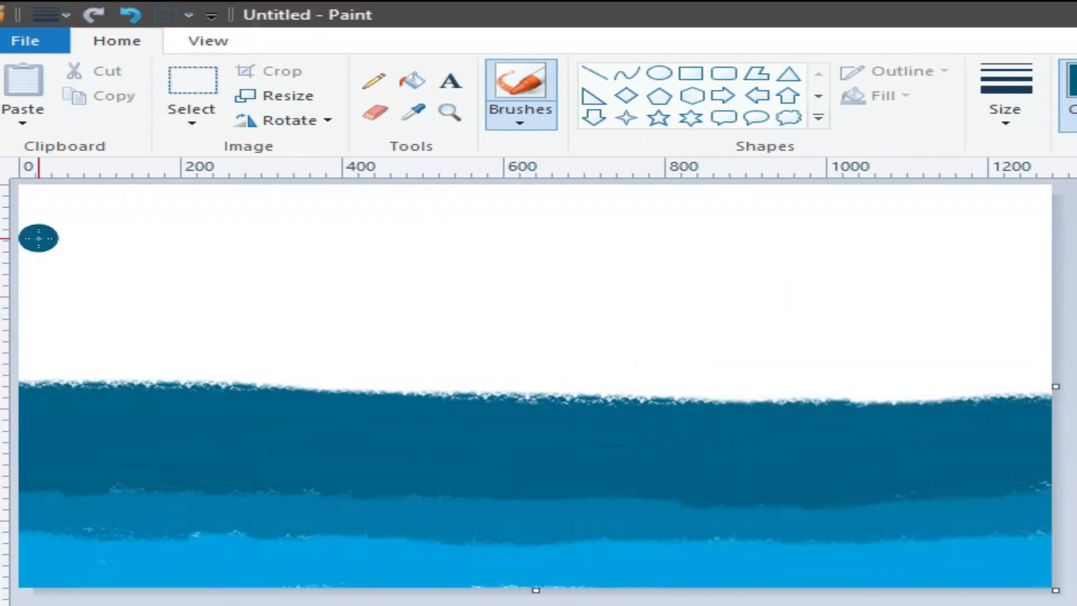
{"action": "mouse_move", "coordinate": [33, 305]}
{"action": "left_mouse_down"}
{"action": "mouse_move", "coordinate": [199, 306]}
{"action": "mouse_move", "coordinate": [80, 370]}
{"action": "mouse_move", "coordinate": [409, 303]}
{"action": "mouse_move", "coordinate": [233, 286]}
{"action": "mouse_move", "coordinate": [1034, 284]}
{"action": "mouse_move", "coordinate": [409, 331]}
{"action": "mouse_move", "coordinate": [948, 301]}
{"action": "mouse_move", "coordinate": [165, 310]}
{"action": "left_mouse_up"}
{"action": "mouse_move", "coordinate": [57, 342]}
{"action": "left_mouse_down"}
{"action": "mouse_move", "coordinate": [390, 361]}
{"action": "mouse_move", "coordinate": [303, 363]}
{"action": "mouse_move", "coordinate": [319, 349]}
{"action": "mouse_move", "coordinate": [841, 345]}
{"action": "mouse_move", "coordinate": [666, 334]}
{"action": "mouse_move", "coordinate": [777, 340]}
{"action": "mouse_move", "coordinate": [947, 316]}
{"action": "mouse_move", "coordinate": [271, 367]}
{"action": "left_mouse_up"}
{"action": "mouse_move", "coordinate": [126, 362]}
{"action": "left_mouse_down"}
{"action": "mouse_move", "coordinate": [625, 376]}
{"action": "mouse_move", "coordinate": [432, 371]}
{"action": "mouse_move", "coordinate": [998, 368]}
{"action": "mouse_move", "coordinate": [825, 353]}
{"action": "mouse_move", "coordinate": [1038, 331]}
{"action": "mouse_move", "coordinate": [1046, 381]}
{"action": "mouse_move", "coordinate": [1044, 396]}
{"action": "mouse_move", "coordinate": [756, 403]}
{"action": "left_mouse_up"}
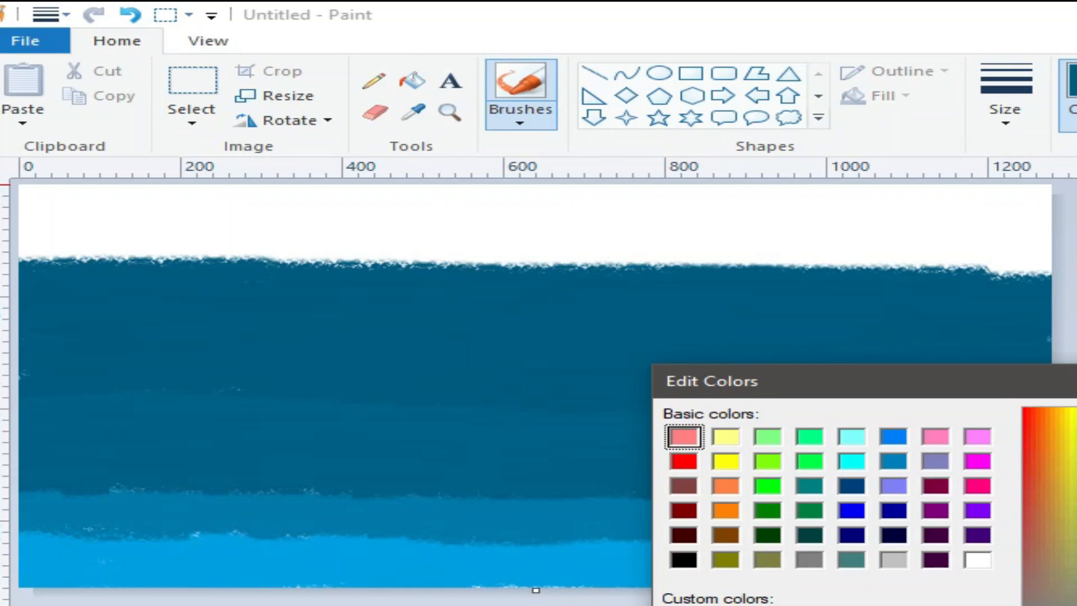
{"action": "key", "text": "Return"}
Paint the top strip near-black and cover a stray bottom stroke with sampled light blue.
{"action": "mouse_move", "coordinate": [474, 202]}
{"action": "left_mouse_down"}
{"action": "mouse_move", "coordinate": [17, 193]}
{"action": "mouse_move", "coordinate": [659, 207]}
{"action": "mouse_move", "coordinate": [987, 189]}
{"action": "mouse_move", "coordinate": [89, 225]}
{"action": "mouse_move", "coordinate": [419, 235]}
{"action": "mouse_move", "coordinate": [939, 224]}
{"action": "mouse_move", "coordinate": [656, 216]}
{"action": "mouse_move", "coordinate": [196, 229]}
{"action": "mouse_move", "coordinate": [521, 242]}
{"action": "mouse_move", "coordinate": [1048, 236]}
{"action": "mouse_move", "coordinate": [1013, 211]}
{"action": "mouse_move", "coordinate": [1032, 247]}
{"action": "mouse_move", "coordinate": [128, 268]}
{"action": "mouse_move", "coordinate": [186, 253]}
{"action": "mouse_move", "coordinate": [397, 250]}
{"action": "mouse_move", "coordinate": [939, 276]}
{"action": "mouse_move", "coordinate": [906, 250]}
{"action": "left_mouse_up"}
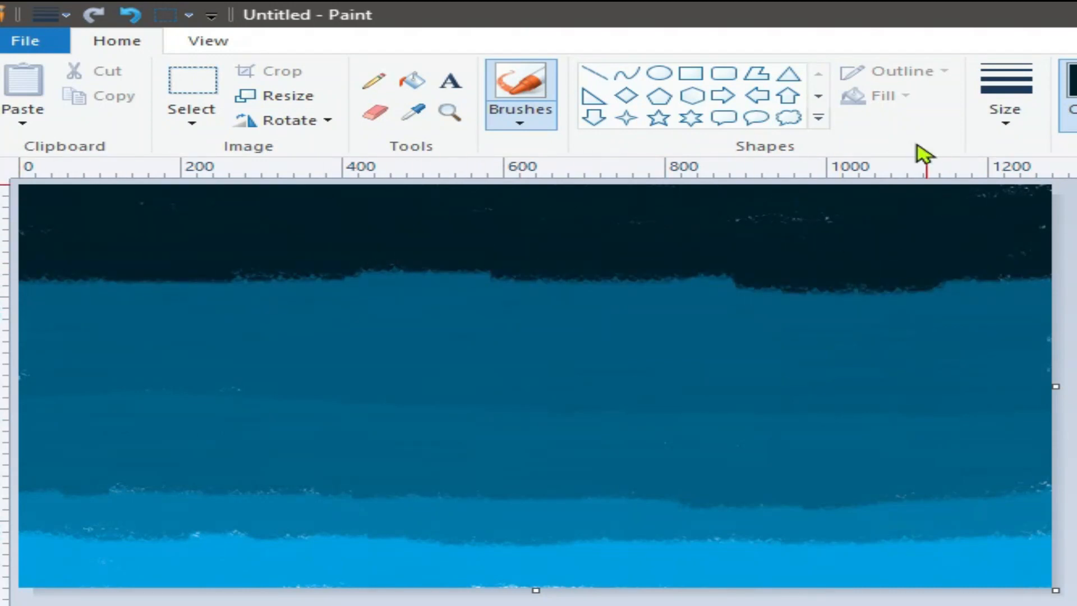
{"action": "mouse_move", "coordinate": [509, 571]}
{"action": "left_mouse_down"}
{"action": "mouse_move", "coordinate": [505, 550]}
{"action": "mouse_move", "coordinate": [337, 548]}
{"action": "left_mouse_up"}
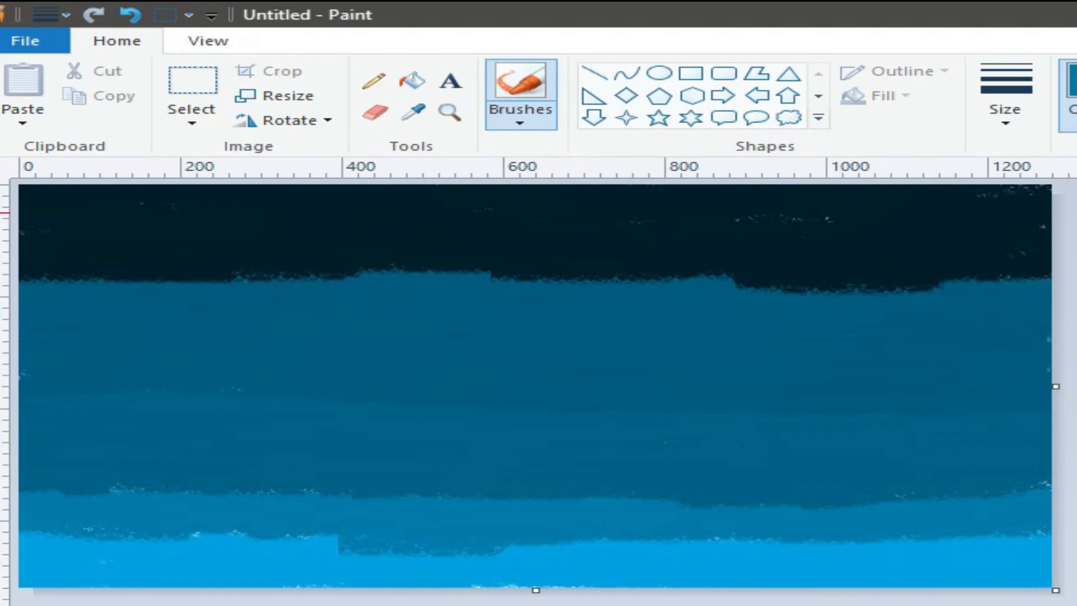
{"action": "left_click", "coordinate": [413, 114]}
{"action": "left_click", "coordinate": [600, 556]}
{"action": "mouse_move", "coordinate": [601, 557]}
{"action": "left_mouse_down"}
{"action": "mouse_move", "coordinate": [274, 554]}
{"action": "mouse_move", "coordinate": [34, 519]}
{"action": "mouse_move", "coordinate": [841, 536]}
{"action": "mouse_move", "coordinate": [997, 533]}
{"action": "mouse_move", "coordinate": [1028, 507]}
{"action": "mouse_move", "coordinate": [36, 526]}
{"action": "left_mouse_up"}
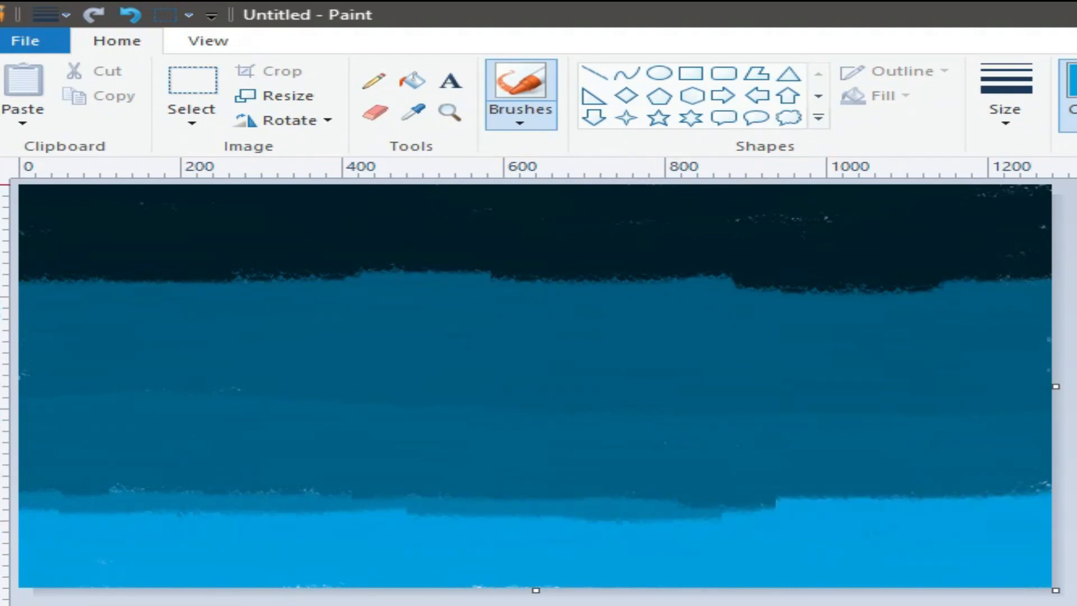
Smooth the lower band edges with medium blue, covering dark notches along the dark band's edge.
{"action": "mouse_move", "coordinate": [372, 490]}
{"action": "left_mouse_down"}
{"action": "mouse_move", "coordinate": [215, 480]}
{"action": "mouse_move", "coordinate": [329, 471]}
{"action": "mouse_move", "coordinate": [254, 481]}
{"action": "mouse_move", "coordinate": [788, 491]}
{"action": "mouse_move", "coordinate": [978, 470]}
{"action": "mouse_move", "coordinate": [450, 481]}
{"action": "mouse_move", "coordinate": [437, 470]}
{"action": "mouse_move", "coordinate": [1028, 476]}
{"action": "mouse_move", "coordinate": [939, 481]}
{"action": "mouse_move", "coordinate": [1065, 451]}
{"action": "mouse_move", "coordinate": [748, 492]}
{"action": "left_mouse_up"}
{"action": "left_click", "coordinate": [875, 539]}
{"action": "key", "text": "ctrl+z"}
{"action": "mouse_move", "coordinate": [161, 458]}
{"action": "left_mouse_down"}
{"action": "mouse_move", "coordinate": [22, 470]}
{"action": "mouse_move", "coordinate": [166, 464]}
{"action": "mouse_move", "coordinate": [81, 503]}
{"action": "left_mouse_up"}
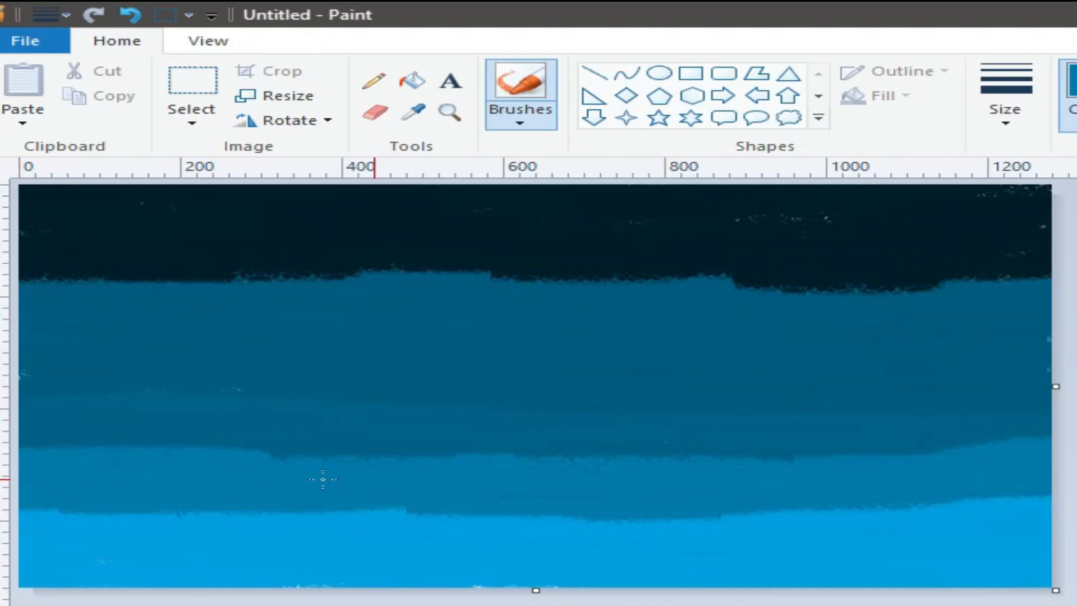
{"action": "mouse_move", "coordinate": [482, 472]}
{"action": "left_mouse_down"}
{"action": "mouse_move", "coordinate": [722, 476]}
{"action": "mouse_move", "coordinate": [20, 458]}
{"action": "left_mouse_up"}
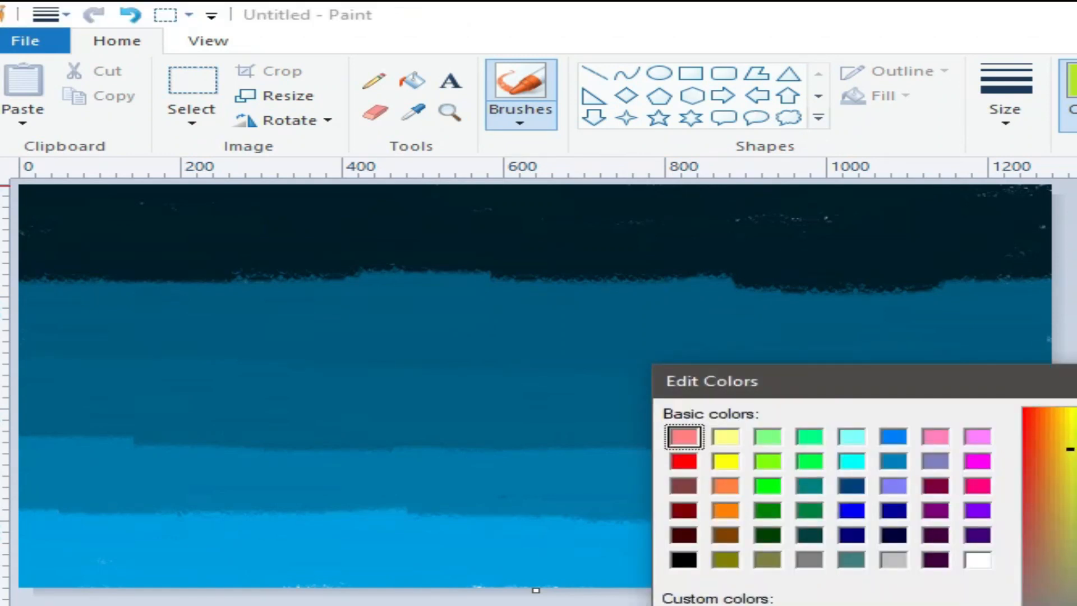
{"action": "left_click", "coordinate": [522, 106]}
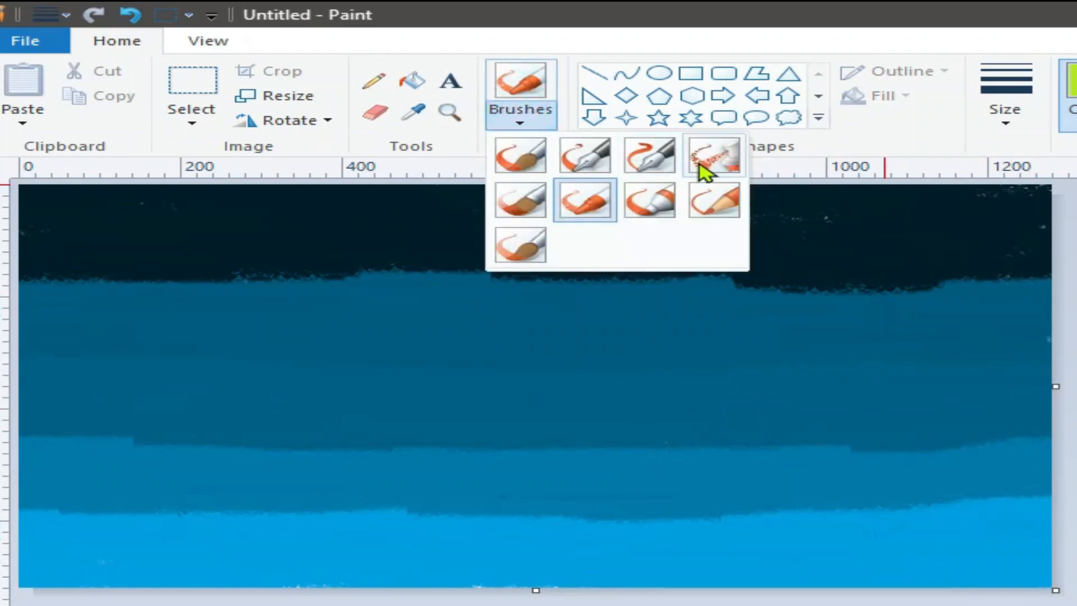
Spray a thick first yellow-green diagonal streak into the sky with the airbrush.
{"action": "left_click", "coordinate": [701, 157]}
{"action": "left_click", "coordinate": [1005, 101]}
{"action": "left_click", "coordinate": [993, 240]}
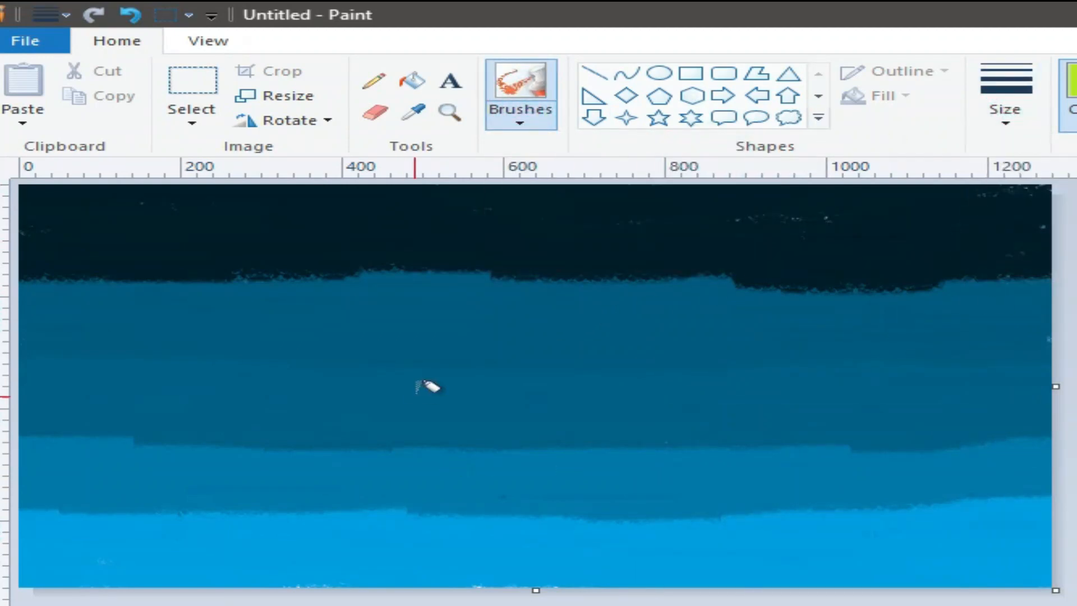
{"action": "left_click_drag", "start_coordinate": [279, 371], "coordinate": [503, 273]}
{"action": "mouse_move", "coordinate": [253, 380]}
{"action": "left_mouse_down"}
{"action": "mouse_move", "coordinate": [391, 327]}
{"action": "mouse_move", "coordinate": [497, 270]}
{"action": "mouse_move", "coordinate": [583, 274]}
{"action": "left_mouse_up"}
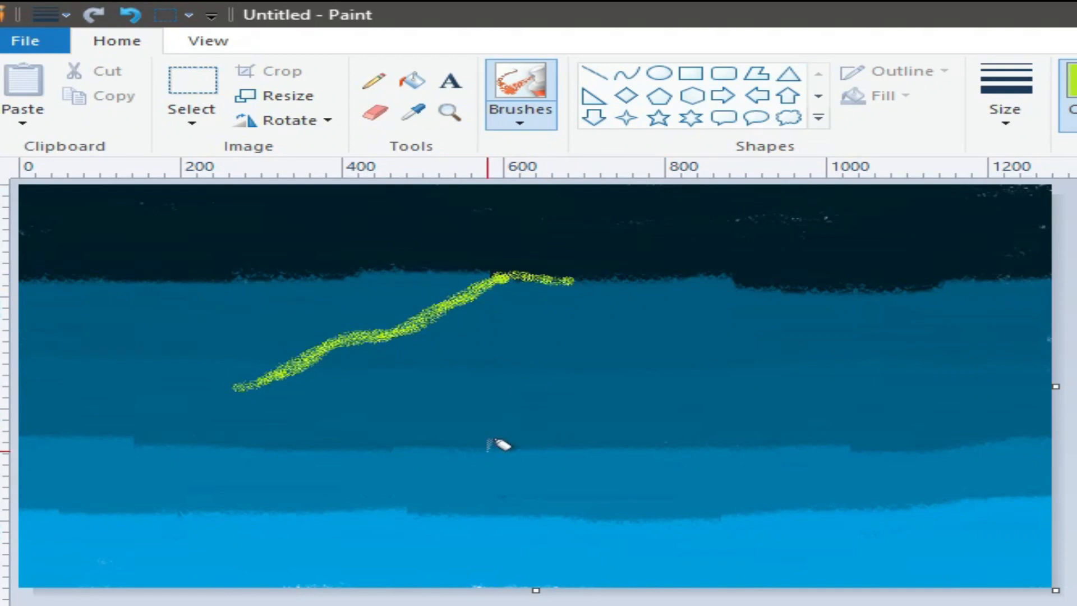
Spray and thicken a second diagonal streak, then add a thinner third streak on the right.
{"action": "mouse_move", "coordinate": [519, 399]}
{"action": "left_mouse_down"}
{"action": "mouse_move", "coordinate": [587, 380]}
{"action": "mouse_move", "coordinate": [672, 327]}
{"action": "mouse_move", "coordinate": [817, 284]}
{"action": "mouse_move", "coordinate": [551, 382]}
{"action": "mouse_move", "coordinate": [702, 311]}
{"action": "mouse_move", "coordinate": [741, 305]}
{"action": "mouse_move", "coordinate": [555, 382]}
{"action": "mouse_move", "coordinate": [803, 292]}
{"action": "left_mouse_up"}
{"action": "mouse_move", "coordinate": [614, 379]}
{"action": "left_mouse_down"}
{"action": "mouse_move", "coordinate": [634, 347]}
{"action": "mouse_move", "coordinate": [588, 365]}
{"action": "mouse_move", "coordinate": [691, 319]}
{"action": "mouse_move", "coordinate": [684, 329]}
{"action": "mouse_move", "coordinate": [711, 322]}
{"action": "left_mouse_up"}
{"action": "mouse_move", "coordinate": [278, 370]}
{"action": "left_mouse_down"}
{"action": "mouse_move", "coordinate": [270, 378]}
{"action": "mouse_move", "coordinate": [348, 335]}
{"action": "mouse_move", "coordinate": [443, 311]}
{"action": "mouse_move", "coordinate": [514, 274]}
{"action": "mouse_move", "coordinate": [561, 274]}
{"action": "left_mouse_up"}
{"action": "mouse_move", "coordinate": [488, 392]}
{"action": "left_mouse_down"}
{"action": "mouse_move", "coordinate": [572, 381]}
{"action": "mouse_move", "coordinate": [489, 393]}
{"action": "left_mouse_up"}
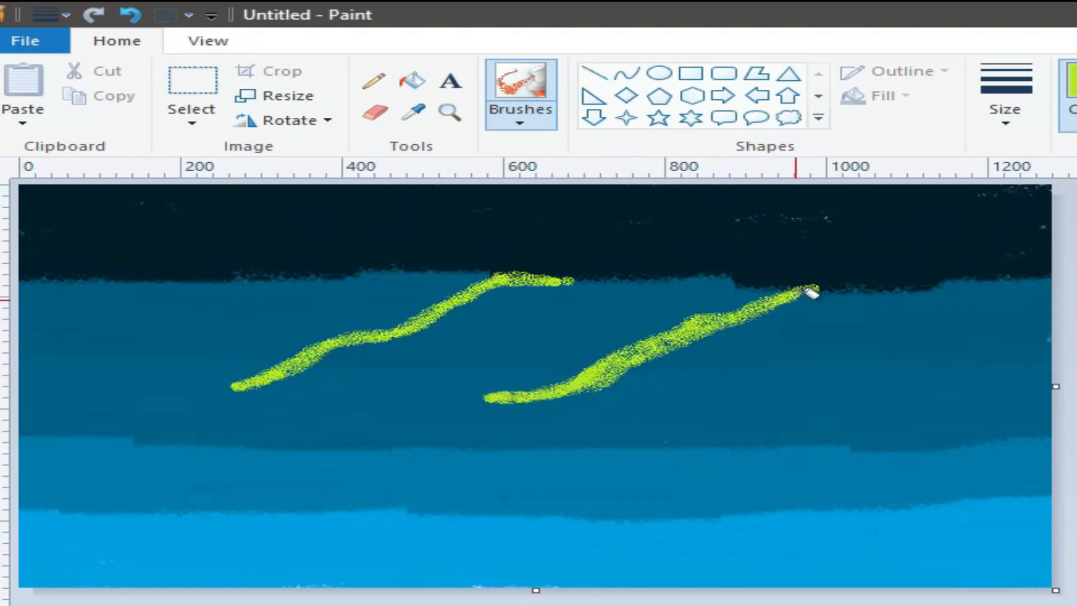
{"action": "left_click_drag", "start_coordinate": [819, 284], "coordinate": [613, 359]}
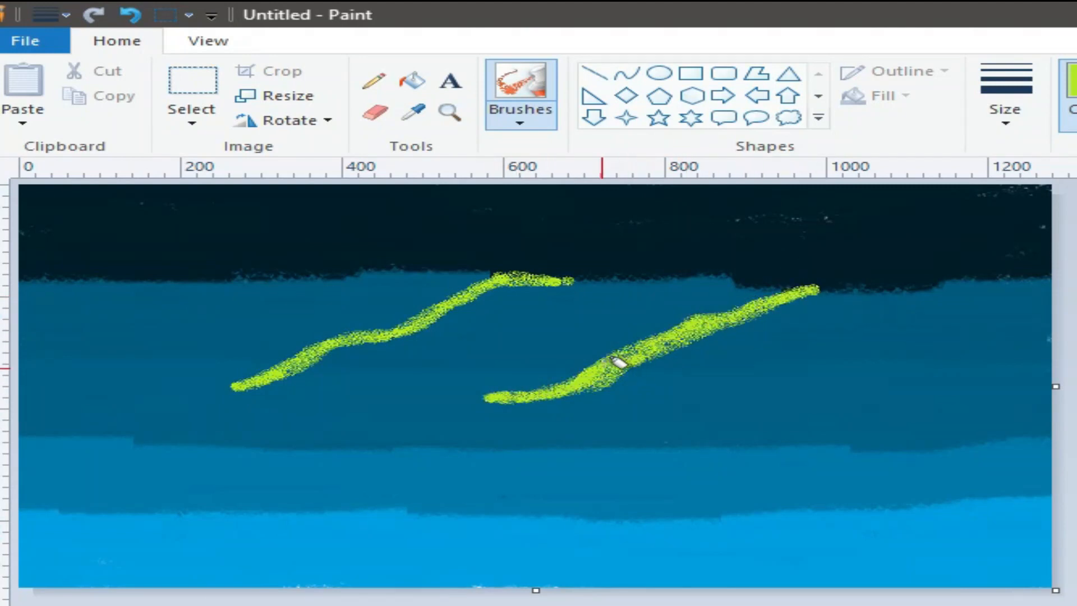
{"action": "mouse_move", "coordinate": [965, 340]}
{"action": "left_mouse_down"}
{"action": "mouse_move", "coordinate": [768, 395]}
{"action": "mouse_move", "coordinate": [967, 340]}
{"action": "left_mouse_up"}
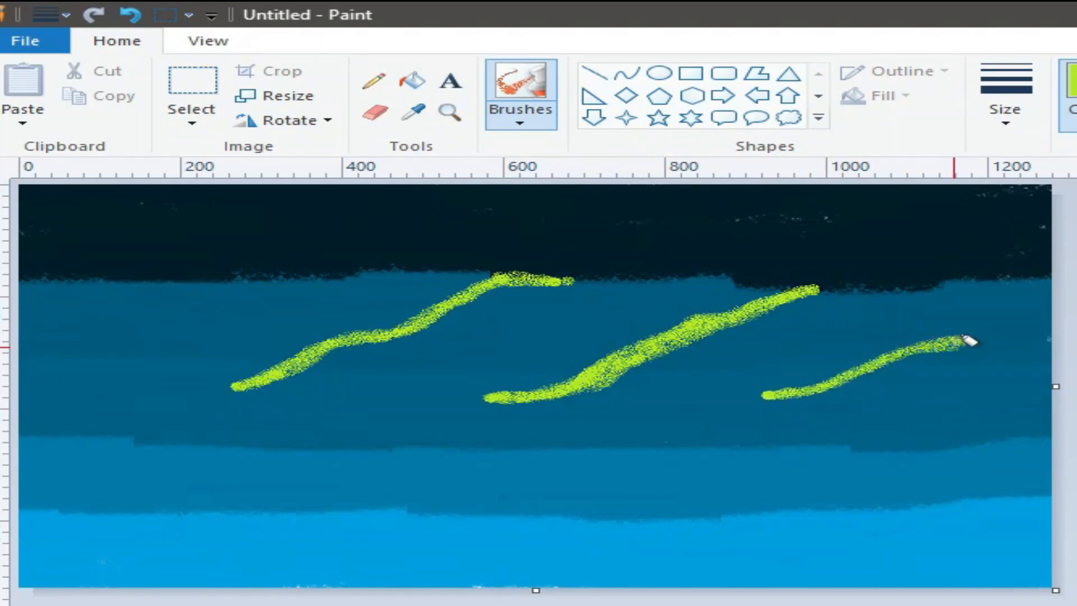
Undo the last spray, set the airbrush to the largest size, and speckle the dark-top boundary.
{"action": "left_click", "coordinate": [130, 16]}
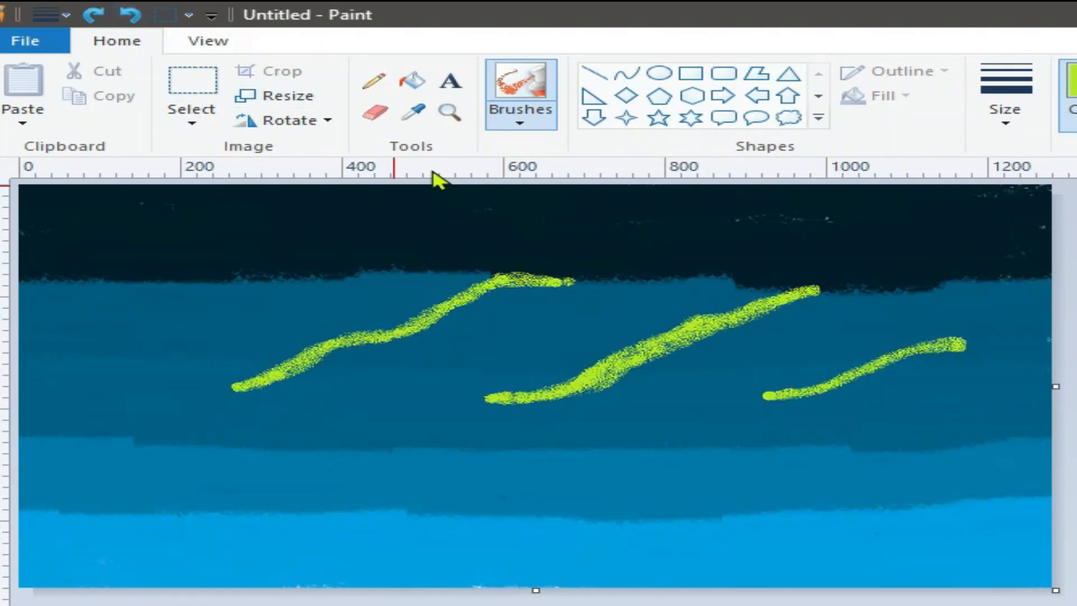
{"action": "left_click", "coordinate": [527, 120]}
{"action": "left_click", "coordinate": [706, 161]}
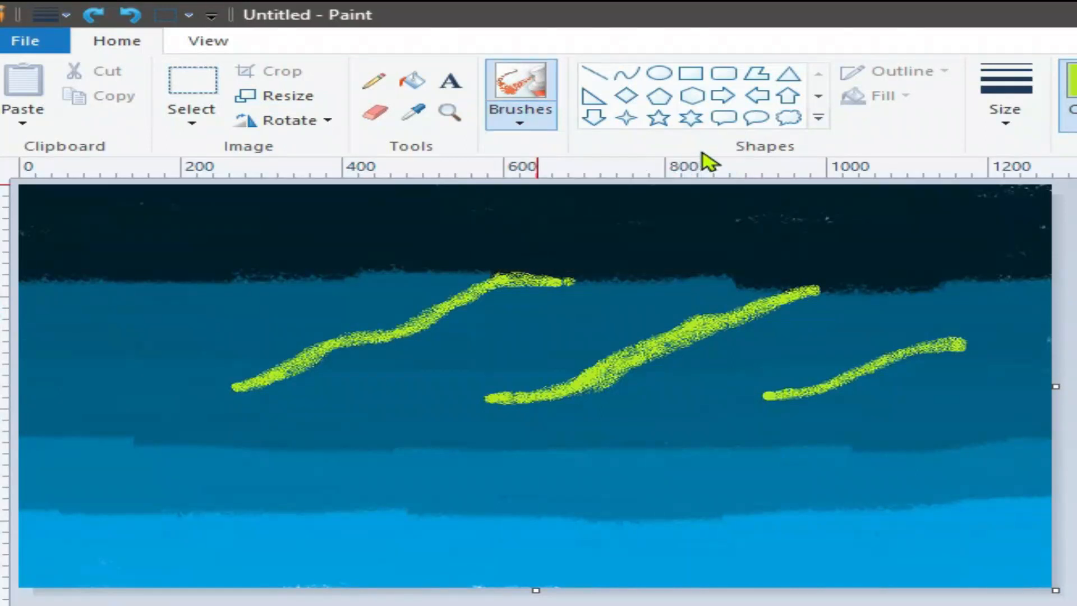
{"action": "left_click", "coordinate": [526, 120]}
{"action": "left_click", "coordinate": [726, 149]}
{"action": "left_click", "coordinate": [1014, 125]}
{"action": "left_click", "coordinate": [1045, 288]}
{"action": "left_click", "coordinate": [569, 436]}
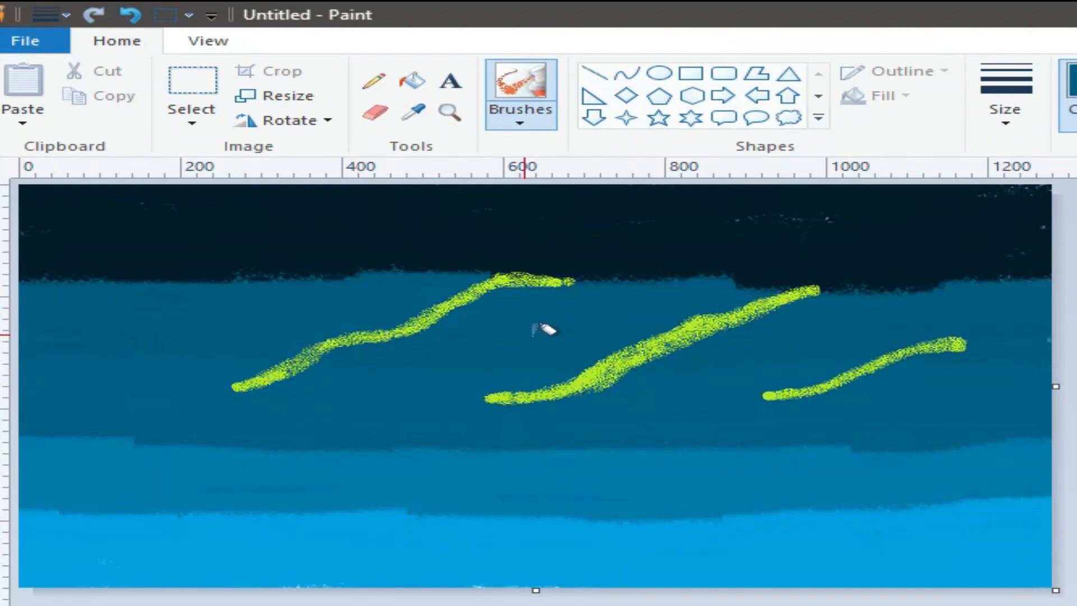
{"action": "mouse_move", "coordinate": [567, 271]}
{"action": "left_mouse_down"}
{"action": "mouse_move", "coordinate": [168, 272]}
{"action": "mouse_move", "coordinate": [193, 255]}
{"action": "mouse_move", "coordinate": [218, 279]}
{"action": "mouse_move", "coordinate": [96, 252]}
{"action": "mouse_move", "coordinate": [382, 269]}
{"action": "mouse_move", "coordinate": [487, 254]}
{"action": "mouse_move", "coordinate": [567, 265]}
{"action": "mouse_move", "coordinate": [474, 255]}
{"action": "mouse_move", "coordinate": [1061, 273]}
{"action": "mouse_move", "coordinate": [637, 258]}
{"action": "mouse_move", "coordinate": [788, 286]}
{"action": "mouse_move", "coordinate": [714, 266]}
{"action": "mouse_move", "coordinate": [734, 253]}
{"action": "left_mouse_up"}
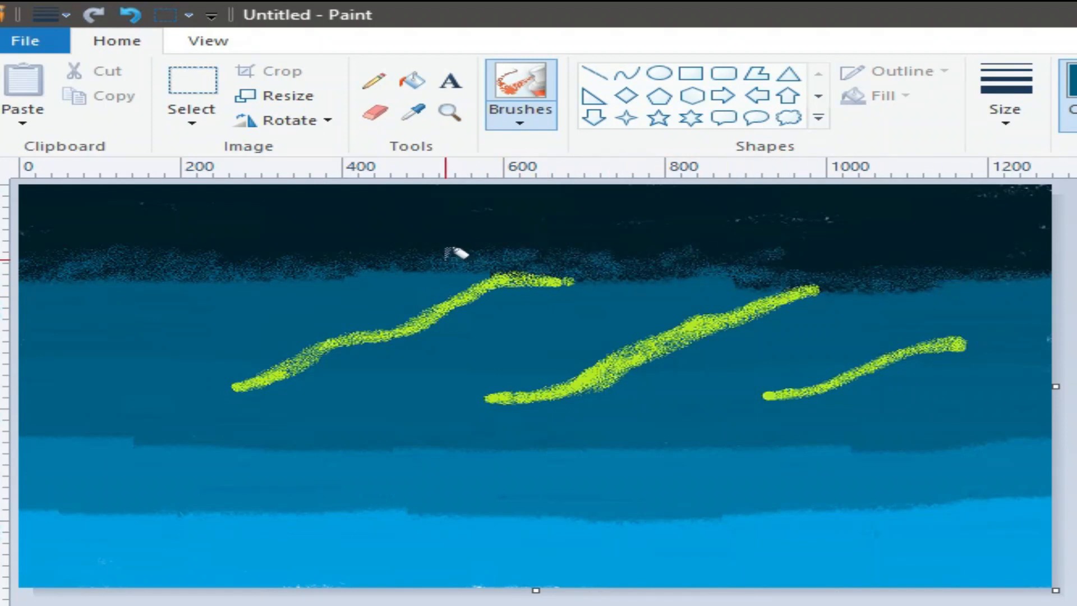
Spray blue speckles into the dark band's middle and right, and darken the blue under the middle streak.
{"action": "mouse_move", "coordinate": [124, 247]}
{"action": "left_mouse_down"}
{"action": "mouse_move", "coordinate": [153, 254]}
{"action": "mouse_move", "coordinate": [166, 282]}
{"action": "mouse_move", "coordinate": [309, 275]}
{"action": "mouse_move", "coordinate": [358, 245]}
{"action": "mouse_move", "coordinate": [400, 240]}
{"action": "mouse_move", "coordinate": [410, 272]}
{"action": "mouse_move", "coordinate": [436, 250]}
{"action": "mouse_move", "coordinate": [492, 260]}
{"action": "mouse_move", "coordinate": [609, 236]}
{"action": "mouse_move", "coordinate": [635, 256]}
{"action": "mouse_move", "coordinate": [779, 271]}
{"action": "left_mouse_up"}
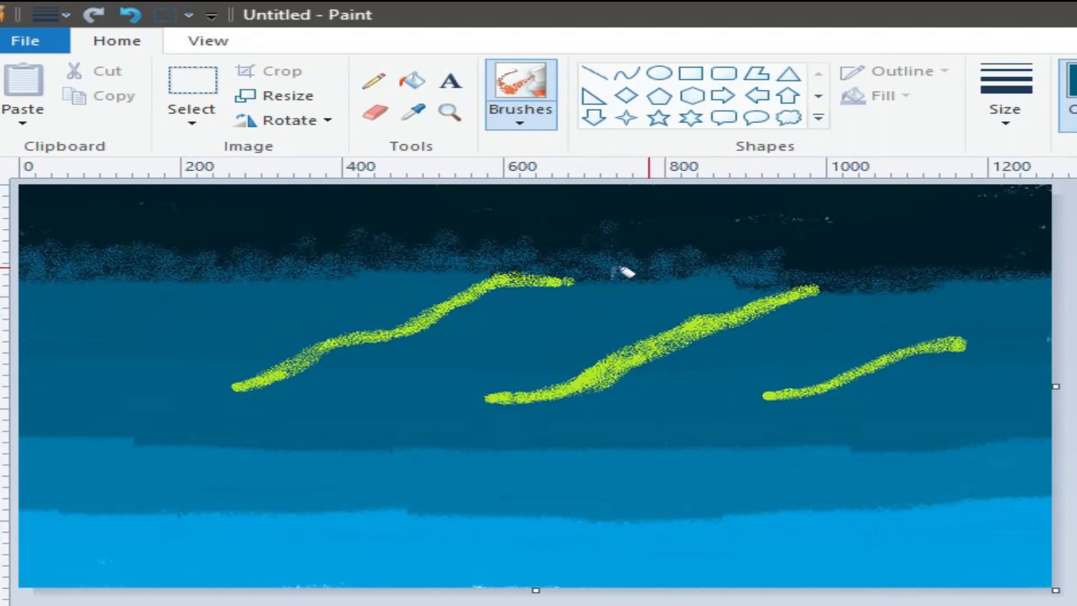
{"action": "mouse_move", "coordinate": [858, 263]}
{"action": "left_mouse_down"}
{"action": "mouse_move", "coordinate": [792, 256]}
{"action": "mouse_move", "coordinate": [1006, 258]}
{"action": "mouse_move", "coordinate": [958, 258]}
{"action": "mouse_move", "coordinate": [1042, 237]}
{"action": "mouse_move", "coordinate": [764, 274]}
{"action": "left_mouse_up"}
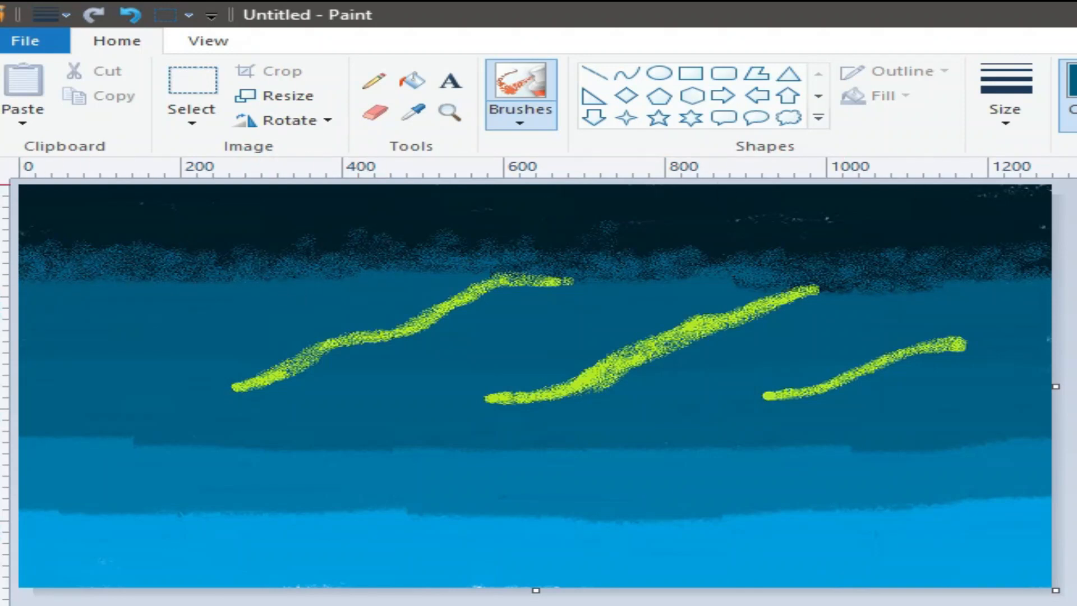
{"action": "left_click", "coordinate": [288, 444]}
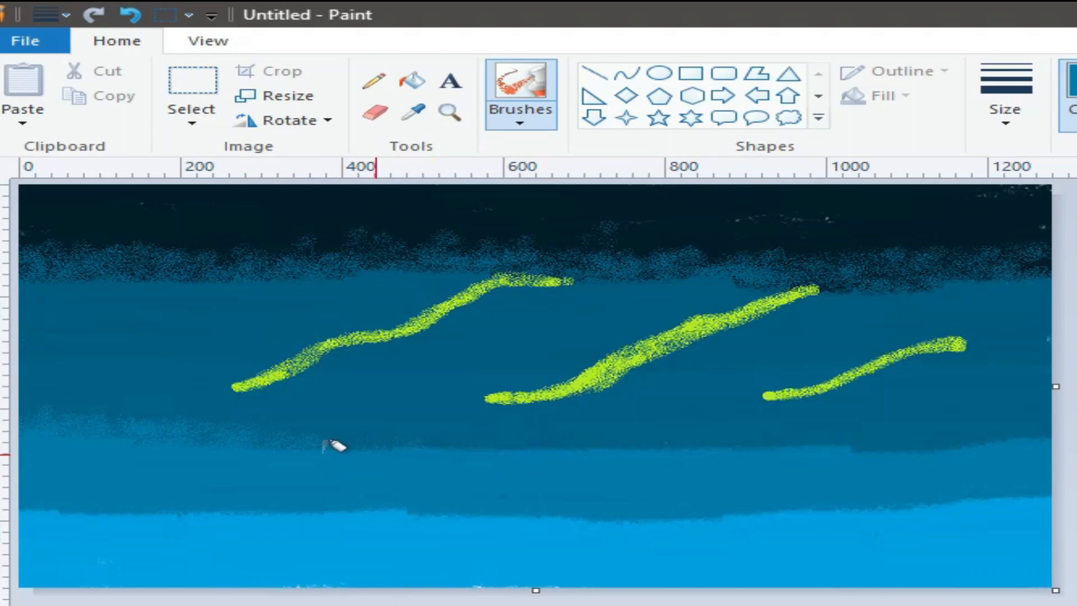
{"action": "left_click", "coordinate": [822, 446]}
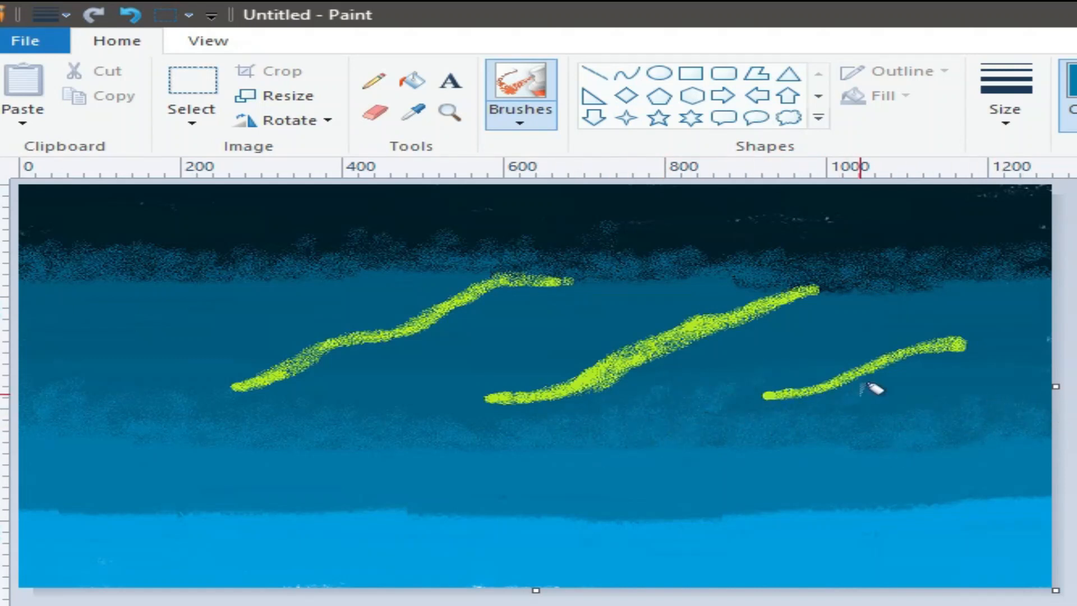
{"action": "left_click_drag", "start_coordinate": [753, 327], "coordinate": [545, 396]}
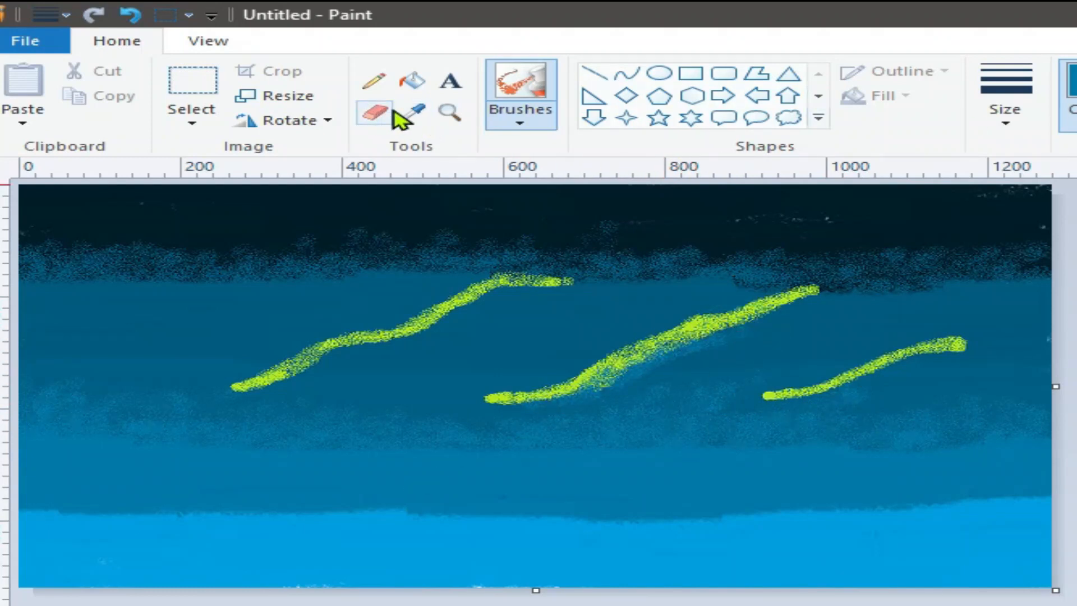
Sample the light blue and spray speckles along the lower sky band.
{"action": "left_click", "coordinate": [413, 112]}
{"action": "left_click", "coordinate": [367, 550]}
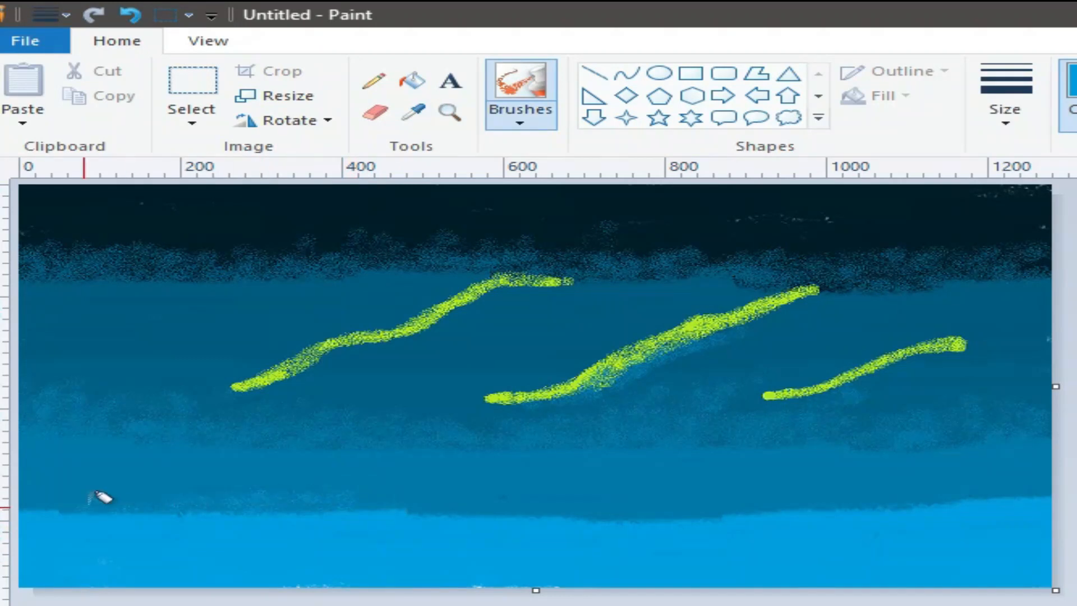
{"action": "mouse_move", "coordinate": [49, 497]}
{"action": "left_mouse_down"}
{"action": "mouse_move", "coordinate": [39, 499]}
{"action": "mouse_move", "coordinate": [59, 481]}
{"action": "left_mouse_up"}
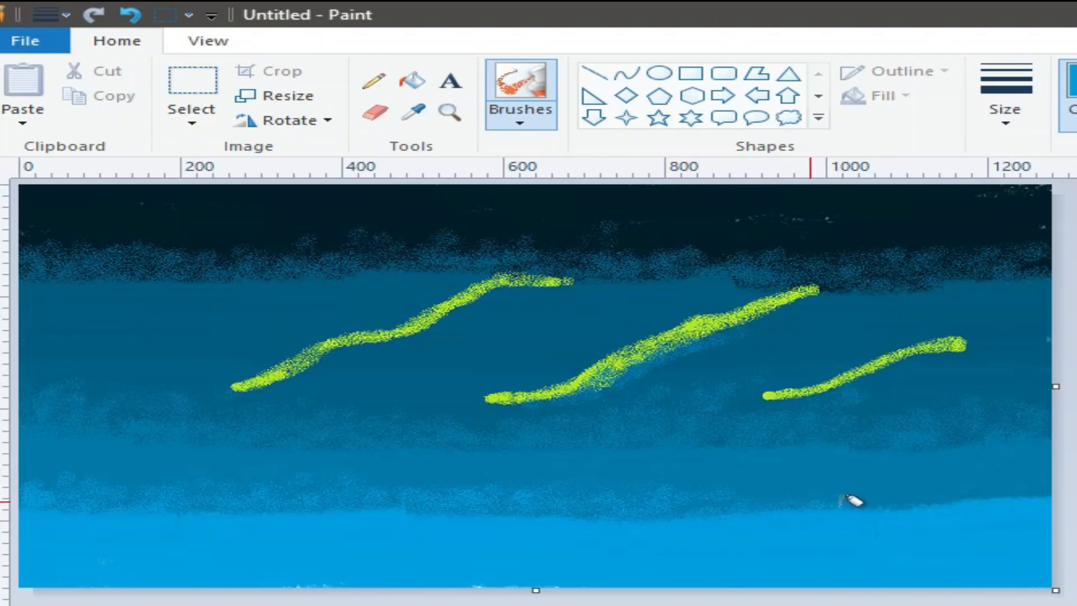
{"action": "mouse_move", "coordinate": [886, 495]}
{"action": "left_mouse_down"}
{"action": "mouse_move", "coordinate": [809, 498]}
{"action": "mouse_move", "coordinate": [778, 485]}
{"action": "mouse_move", "coordinate": [728, 497]}
{"action": "mouse_move", "coordinate": [953, 493]}
{"action": "left_mouse_up"}
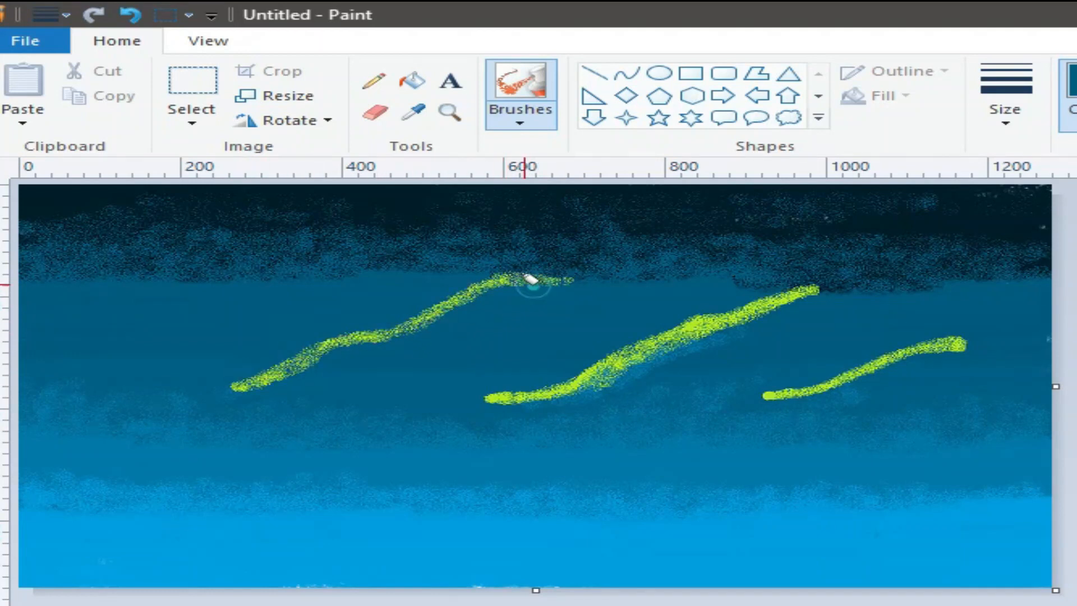
Thin the middle and right yellow streaks with blue spray, darkening the middle streak's lower end.
{"action": "mouse_move", "coordinate": [832, 293]}
{"action": "left_mouse_down"}
{"action": "mouse_move", "coordinate": [788, 292]}
{"action": "mouse_move", "coordinate": [693, 320]}
{"action": "mouse_move", "coordinate": [799, 293]}
{"action": "mouse_move", "coordinate": [640, 337]}
{"action": "mouse_move", "coordinate": [673, 346]}
{"action": "left_mouse_up"}
{"action": "mouse_move", "coordinate": [968, 341]}
{"action": "left_mouse_down"}
{"action": "mouse_move", "coordinate": [900, 351]}
{"action": "mouse_move", "coordinate": [936, 339]}
{"action": "mouse_move", "coordinate": [942, 349]}
{"action": "mouse_move", "coordinate": [802, 372]}
{"action": "mouse_move", "coordinate": [747, 335]}
{"action": "mouse_move", "coordinate": [660, 325]}
{"action": "left_mouse_up"}
{"action": "mouse_move", "coordinate": [646, 383]}
{"action": "left_mouse_down"}
{"action": "mouse_move", "coordinate": [588, 377]}
{"action": "mouse_move", "coordinate": [470, 396]}
{"action": "left_mouse_up"}
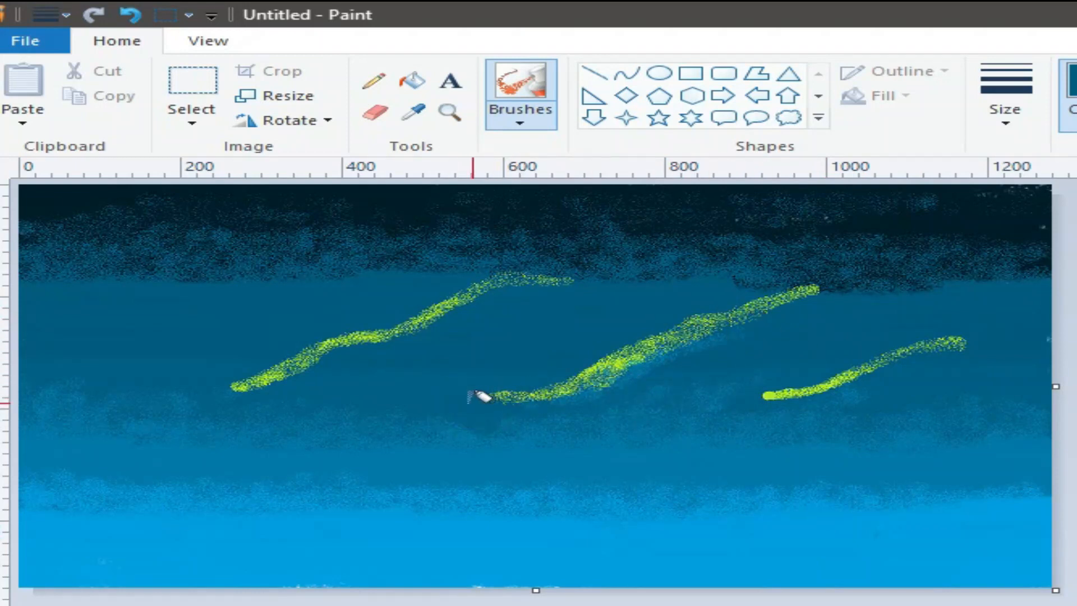
{"action": "mouse_move", "coordinate": [541, 379]}
{"action": "left_mouse_down"}
{"action": "mouse_move", "coordinate": [515, 384]}
{"action": "mouse_move", "coordinate": [552, 388]}
{"action": "left_mouse_up"}
{"action": "mouse_move", "coordinate": [777, 395]}
{"action": "left_mouse_down"}
{"action": "mouse_move", "coordinate": [825, 385]}
{"action": "mouse_move", "coordinate": [809, 372]}
{"action": "mouse_move", "coordinate": [836, 364]}
{"action": "mouse_move", "coordinate": [862, 374]}
{"action": "mouse_move", "coordinate": [964, 345]}
{"action": "left_mouse_up"}
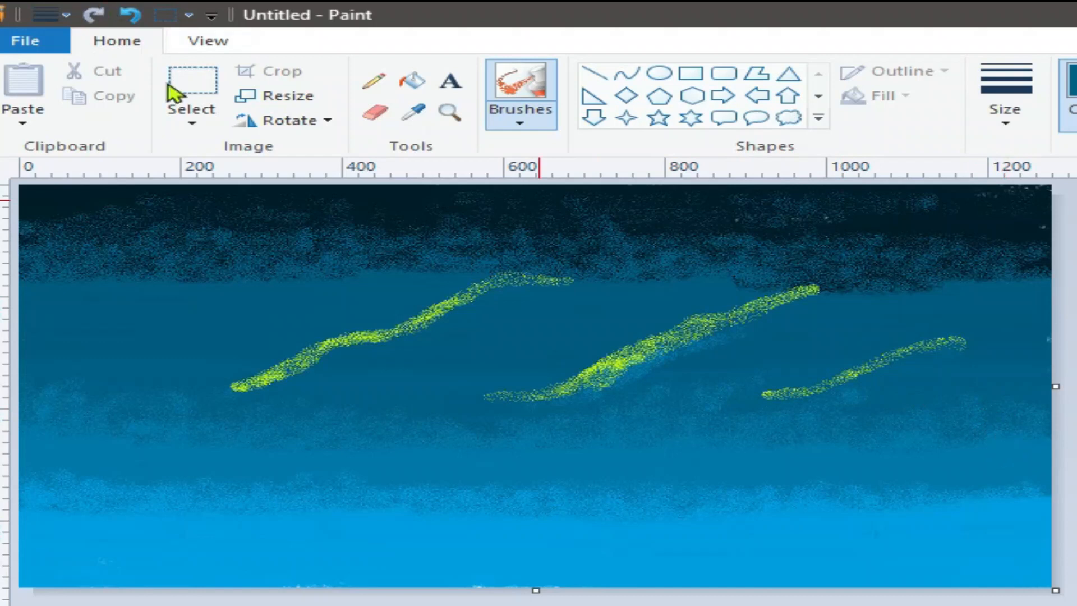
Resize the picture to 6 pixels wide with Maintain aspect ratio turned off.
{"action": "left_click", "coordinate": [269, 96]}
{"action": "left_click", "coordinate": [98, 303]}
{"action": "left_click", "coordinate": [333, 177]}
{"action": "double_click", "coordinate": [377, 213]}
{"action": "right_click", "coordinate": [384, 212]}
{"action": "left_click", "coordinate": [471, 262]}
{"action": "type", "text": "6"}
{"action": "left_click", "coordinate": [277, 512]}
Resize the picture back to 1280 pixels wide, stretching the sky into blurred horizontal streaks.
{"action": "left_click", "coordinate": [257, 100]}
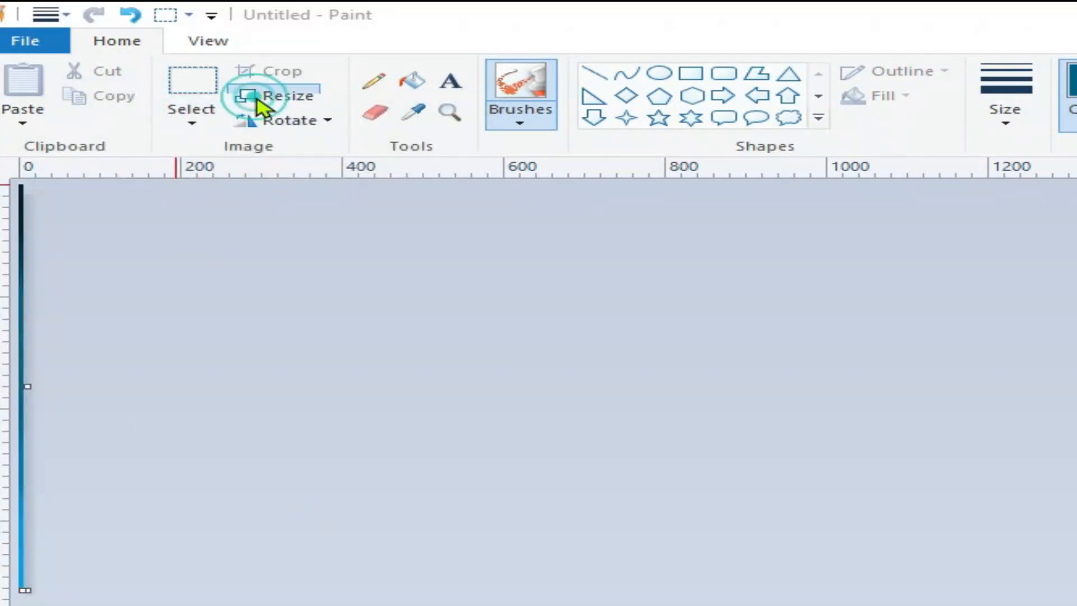
{"action": "left_click", "coordinate": [98, 303]}
{"action": "left_click", "coordinate": [333, 178]}
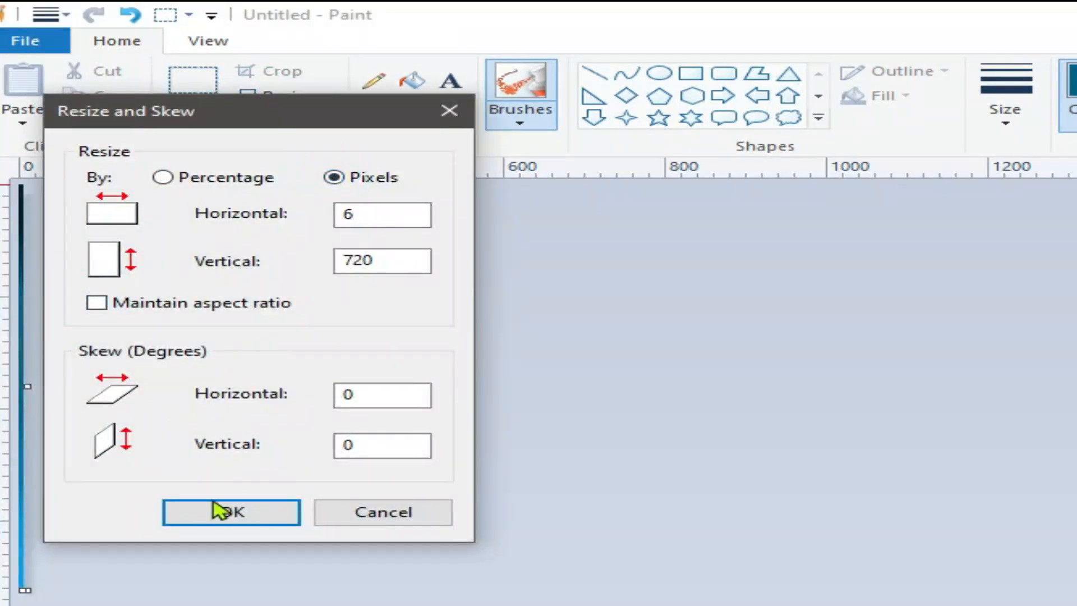
{"action": "left_click", "coordinate": [221, 511]}
{"action": "left_click", "coordinate": [246, 97]}
{"action": "left_click", "coordinate": [97, 302]}
{"action": "left_click", "coordinate": [333, 178]}
{"action": "double_click", "coordinate": [359, 214]}
{"action": "right_click", "coordinate": [353, 214]}
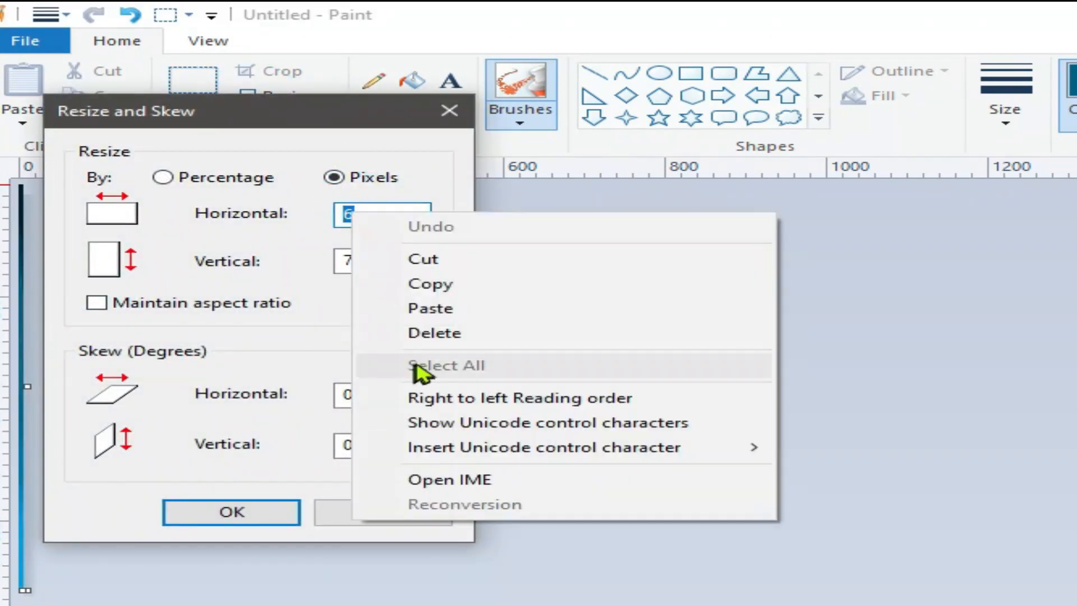
{"action": "left_click", "coordinate": [421, 307]}
{"action": "left_click", "coordinate": [258, 504]}
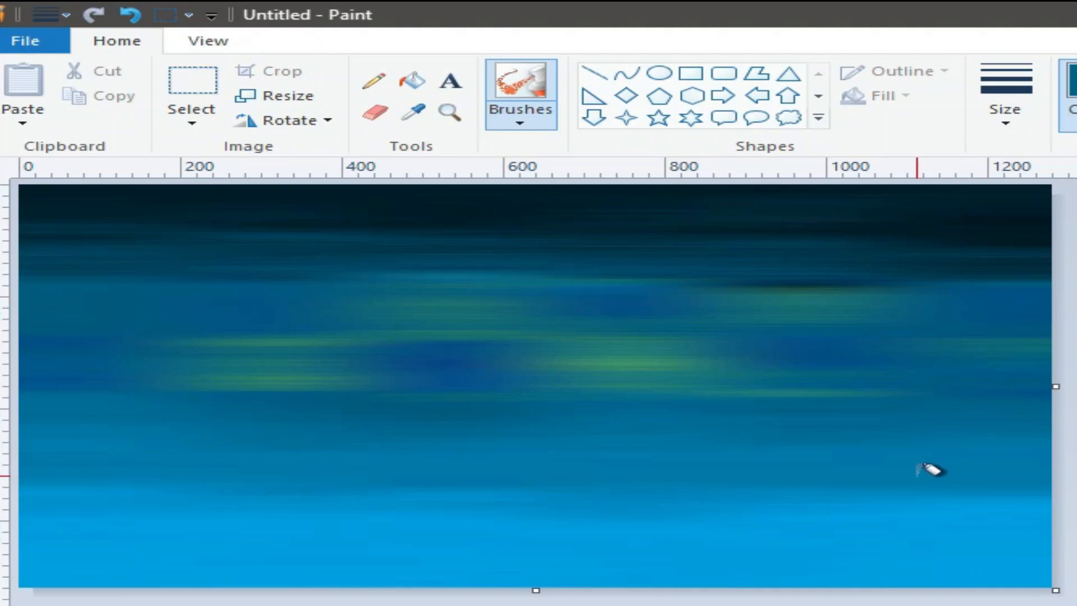
Drag the canvas's bottom edge to leave a blank white strip below the streaky sky.
{"action": "left_click", "coordinate": [592, 74]}
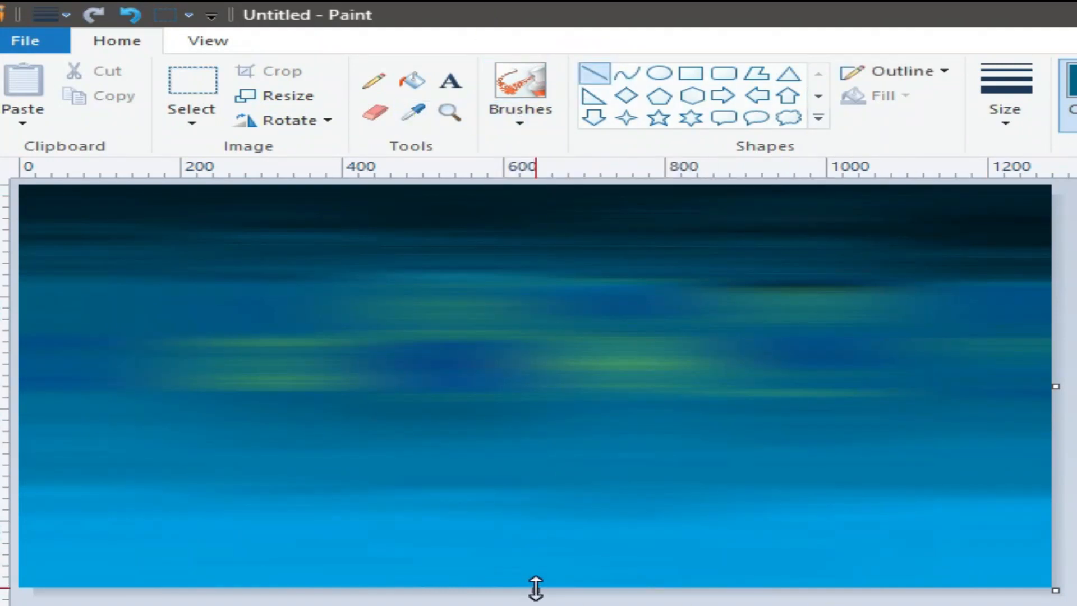
{"action": "mouse_move", "coordinate": [535, 590]}
{"action": "left_mouse_down"}
{"action": "mouse_move", "coordinate": [536, 521]}
{"action": "mouse_move", "coordinate": [548, 591]}
{"action": "left_mouse_up"}
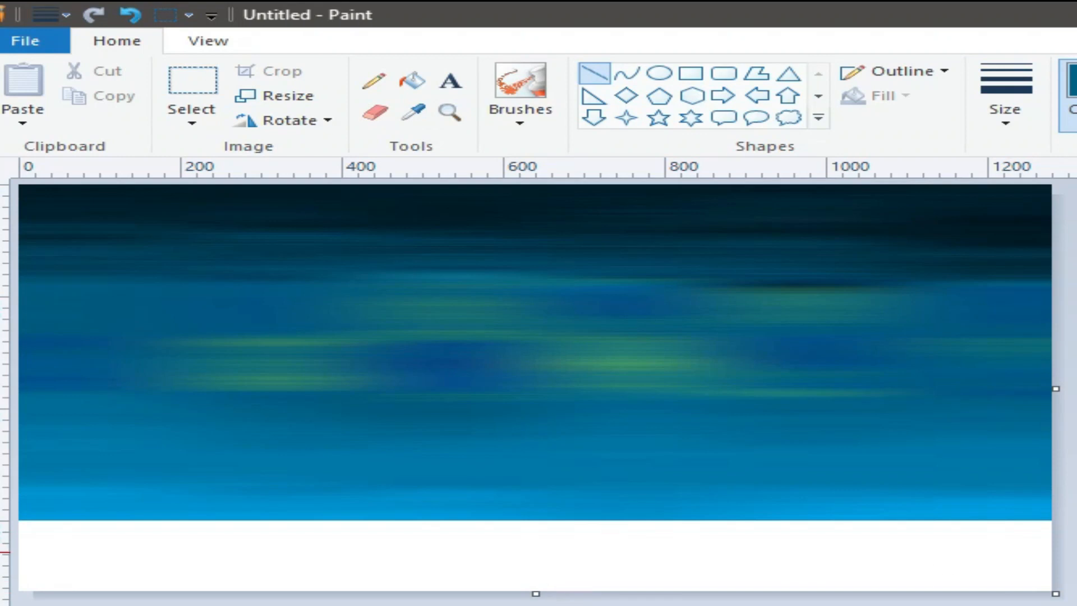
{"action": "left_click", "coordinate": [660, 75]}
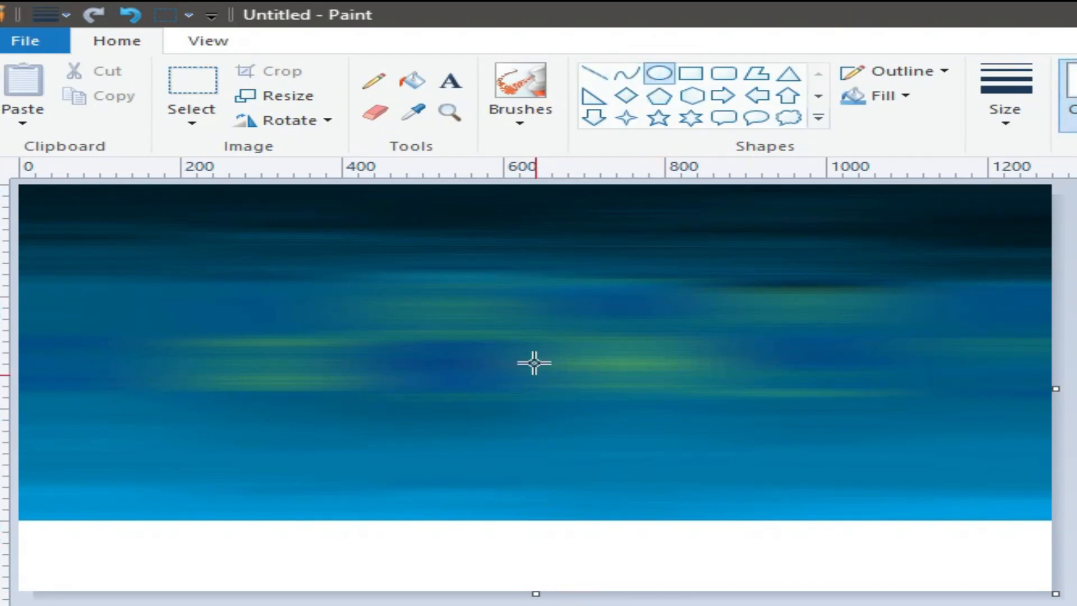
Draw and adjust a circle above the horizon, then undo it.
{"action": "left_click_drag", "start_coordinate": [483, 389], "coordinate": [684, 534]}
{"action": "left_click_drag", "start_coordinate": [634, 497], "coordinate": [572, 461]}
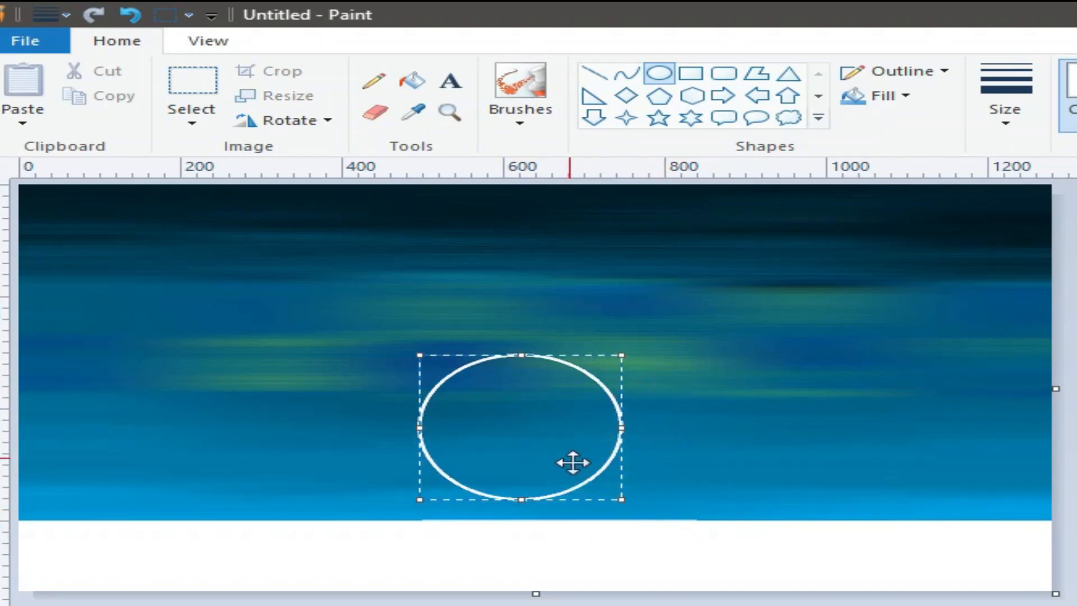
{"action": "left_click_drag", "start_coordinate": [623, 499], "coordinate": [699, 516]}
{"action": "left_click_drag", "start_coordinate": [587, 479], "coordinate": [576, 468]}
{"action": "left_click", "coordinate": [550, 341]}
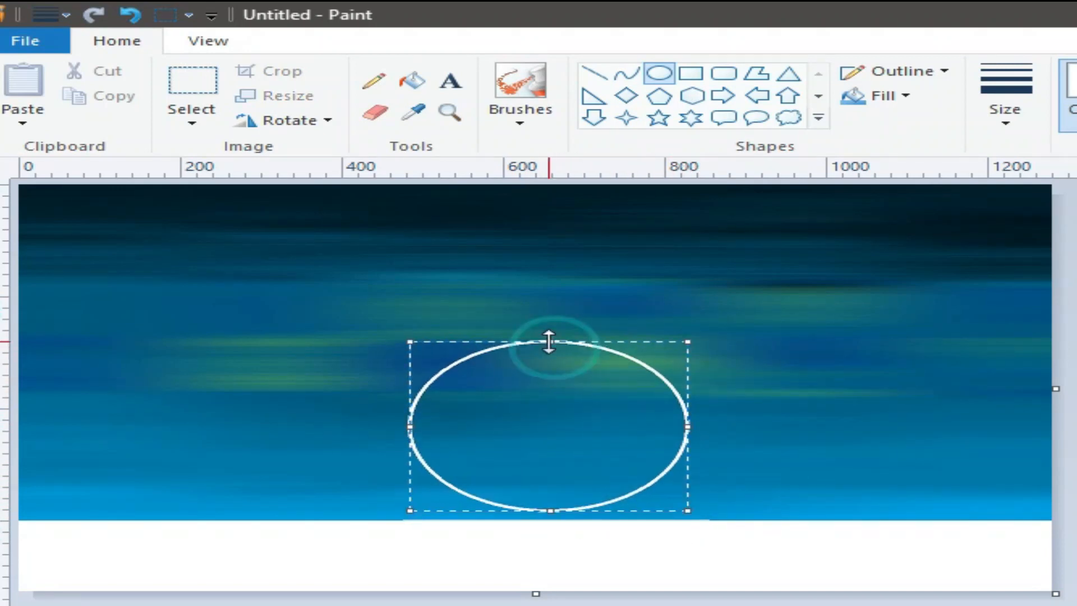
{"action": "left_click_drag", "start_coordinate": [409, 427], "coordinate": [422, 428]}
{"action": "left_click_drag", "start_coordinate": [694, 426], "coordinate": [685, 426]}
{"action": "left_click_drag", "start_coordinate": [584, 428], "coordinate": [589, 440]}
{"action": "left_click", "coordinate": [798, 554]}
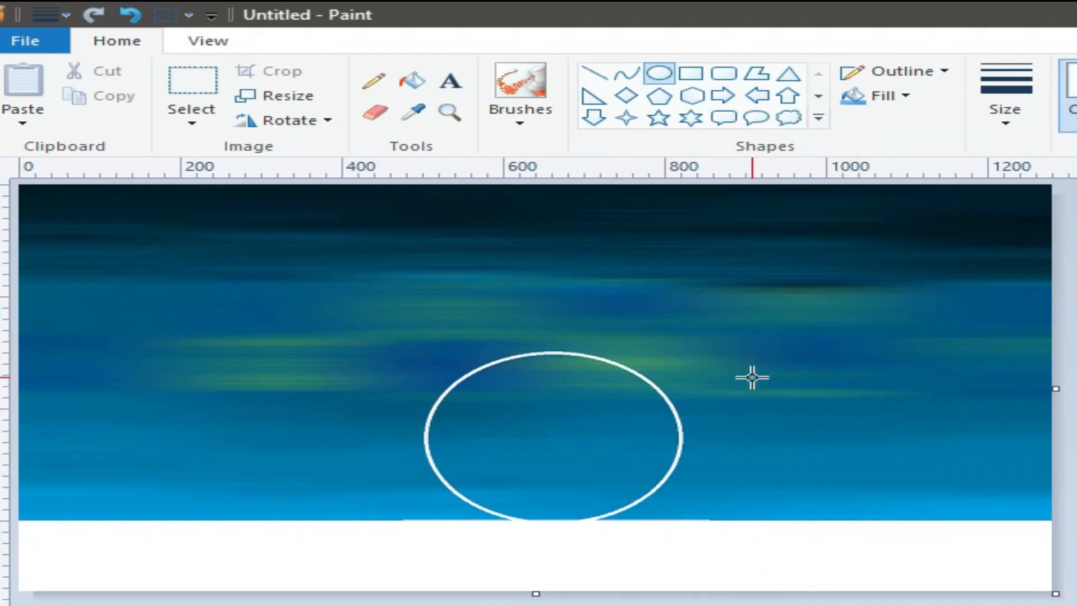
{"action": "left_click", "coordinate": [130, 15]}
Redraw the circle resting on the horizon and fill it with solid white as the moon.
{"action": "left_click_drag", "start_coordinate": [493, 368], "coordinate": [788, 564]}
{"action": "left_click_drag", "start_coordinate": [632, 500], "coordinate": [572, 473]}
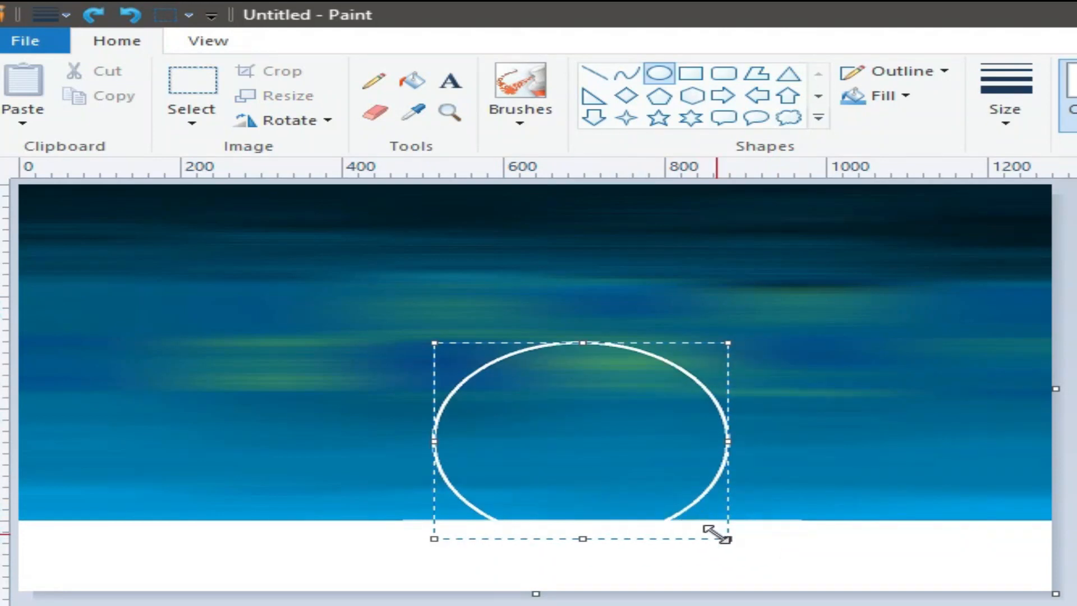
{"action": "left_click_drag", "start_coordinate": [726, 537], "coordinate": [700, 519]}
{"action": "left_click_drag", "start_coordinate": [631, 467], "coordinate": [645, 481]}
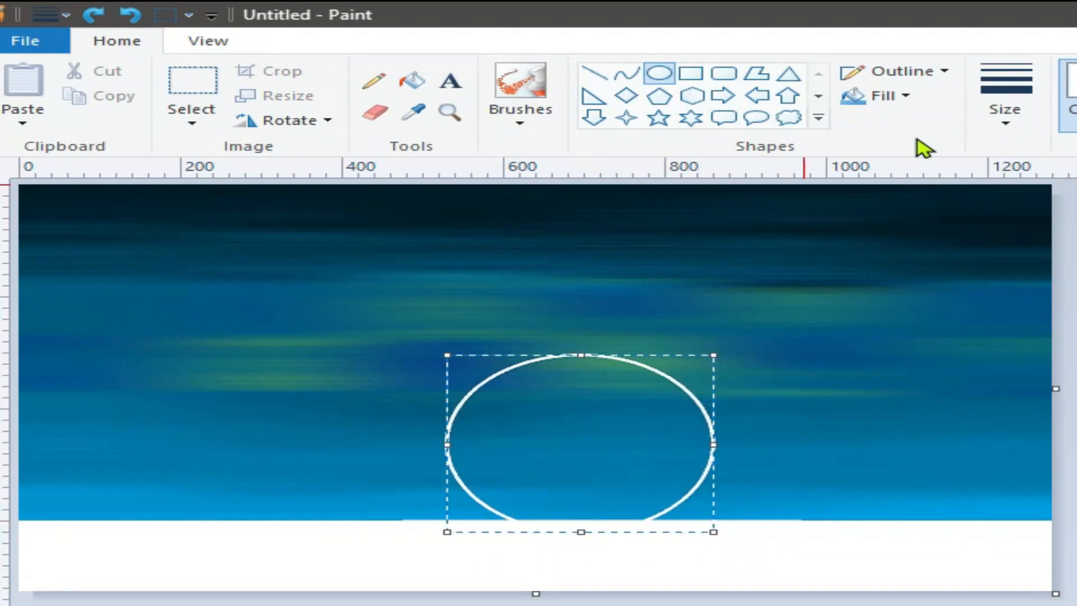
{"action": "left_click", "coordinate": [901, 99]}
{"action": "left_click", "coordinate": [904, 151]}
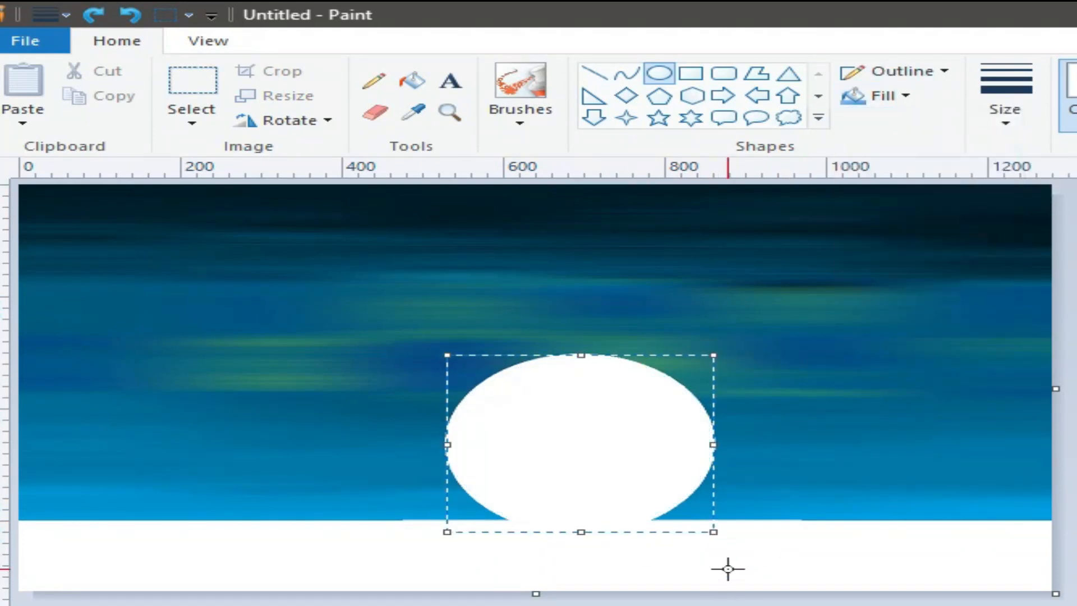
{"action": "left_click", "coordinate": [731, 557]}
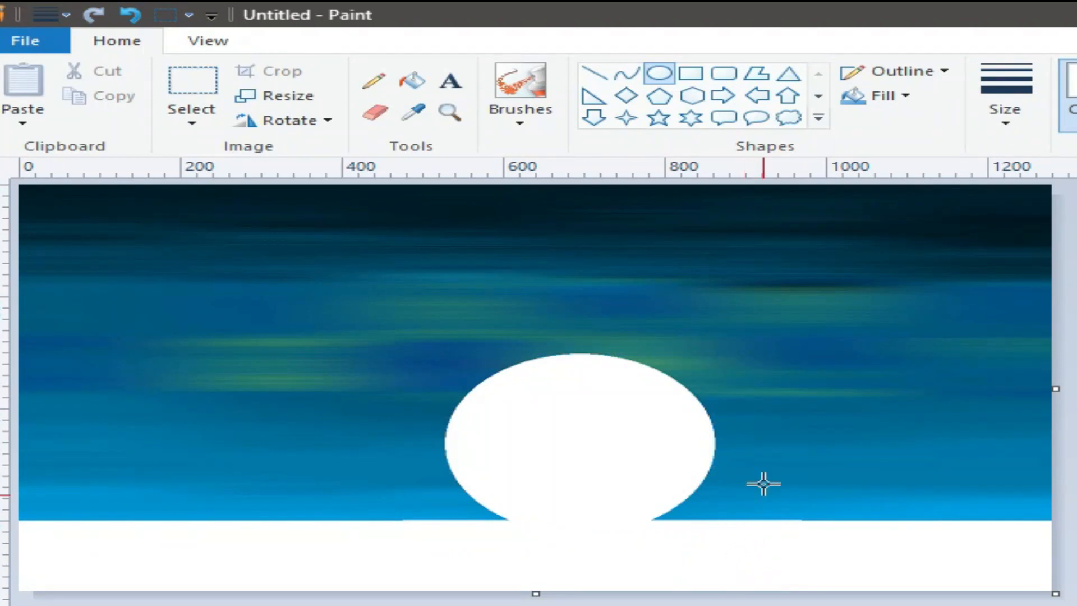
{"action": "left_click", "coordinate": [595, 73]}
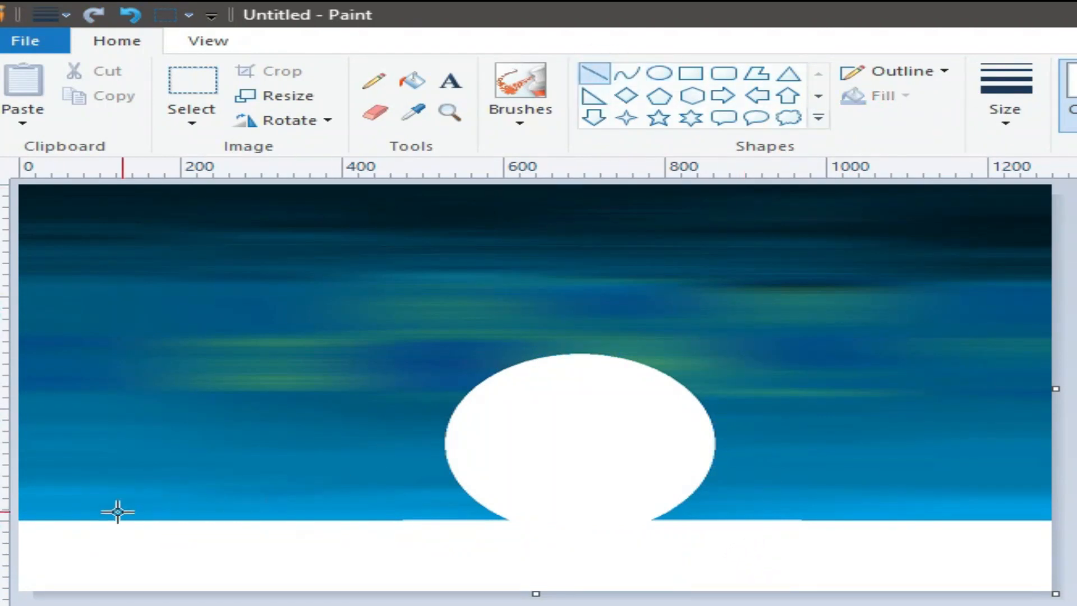
Draw a horizon line, fill the strip below it black, and start the first mountain's left slope.
{"action": "left_click_drag", "start_coordinate": [22, 524], "coordinate": [1071, 519]}
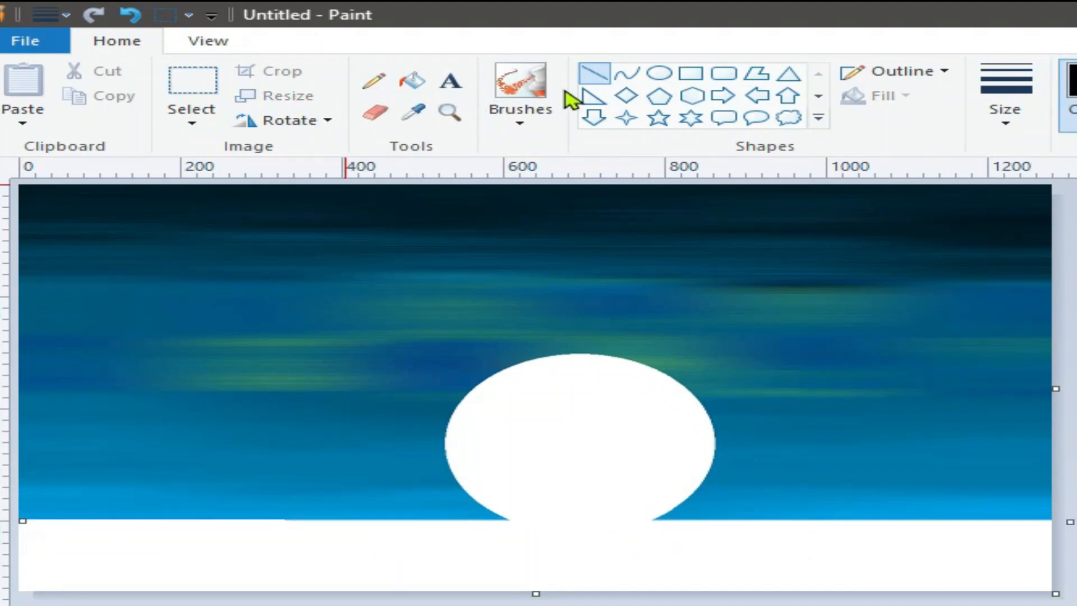
{"action": "key", "text": "ctrl+y"}
{"action": "left_click", "coordinate": [330, 551]}
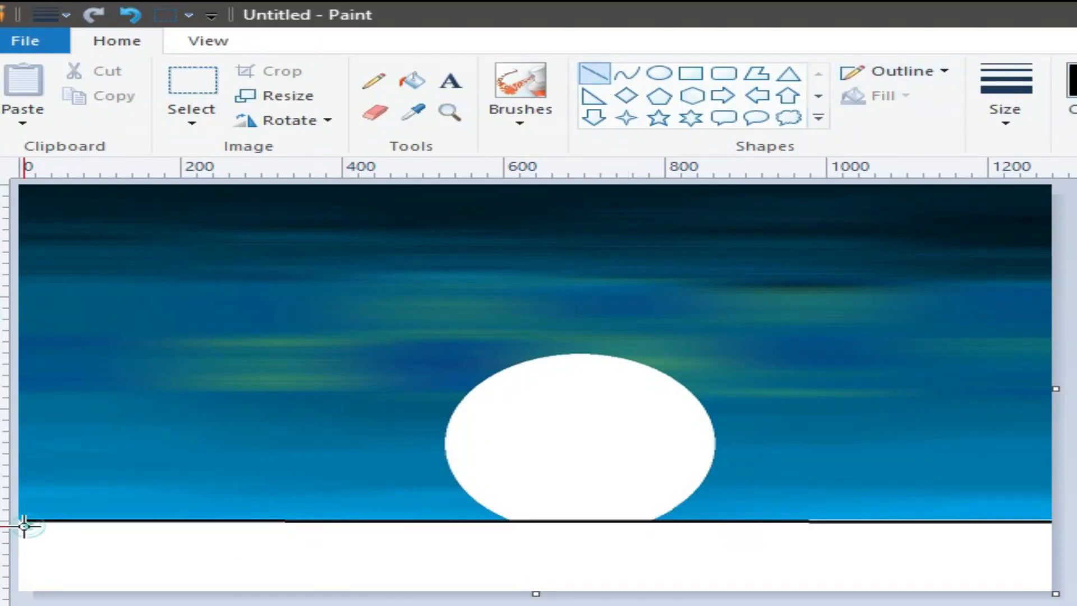
{"action": "left_click", "coordinate": [412, 81]}
{"action": "left_click", "coordinate": [436, 542]}
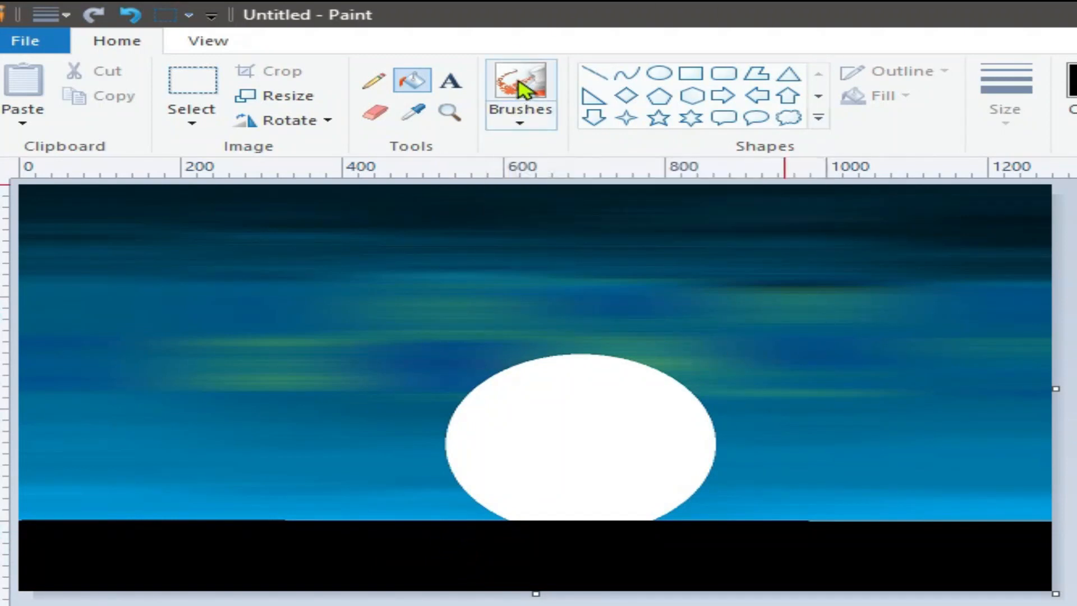
{"action": "left_click", "coordinate": [599, 75]}
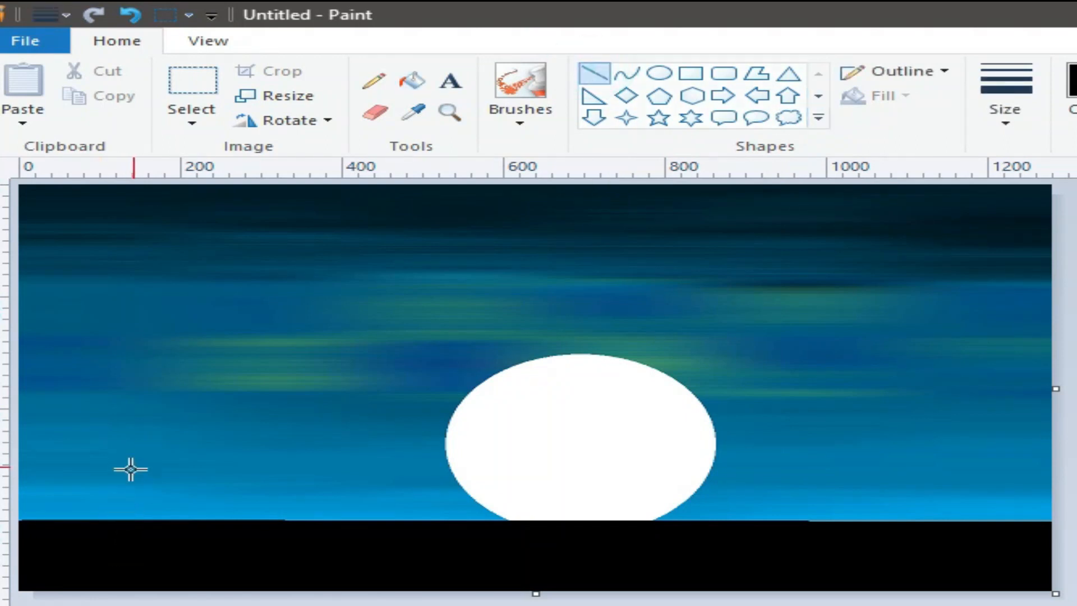
{"action": "mouse_move", "coordinate": [138, 453]}
{"action": "left_mouse_down"}
{"action": "mouse_move", "coordinate": [11, 522]}
{"action": "mouse_move", "coordinate": [152, 444]}
{"action": "mouse_move", "coordinate": [267, 524]}
{"action": "mouse_move", "coordinate": [285, 525]}
{"action": "mouse_move", "coordinate": [377, 442]}
{"action": "mouse_move", "coordinate": [521, 527]}
{"action": "mouse_move", "coordinate": [572, 469]}
{"action": "mouse_move", "coordinate": [671, 442]}
{"action": "mouse_move", "coordinate": [762, 394]}
{"action": "mouse_move", "coordinate": [870, 497]}
{"action": "mouse_move", "coordinate": [913, 520]}
{"action": "mouse_move", "coordinate": [991, 428]}
{"action": "mouse_move", "coordinate": [1060, 457]}
{"action": "left_mouse_up"}
Draw connected black line slopes forming four mountain peaks along the horizon, the tallest rising across the moon.
{"action": "left_click", "coordinate": [226, 556]}
{"action": "left_click", "coordinate": [322, 559]}
{"action": "left_click", "coordinate": [448, 571]}
{"action": "left_click", "coordinate": [534, 563]}
{"action": "left_click", "coordinate": [735, 543]}
{"action": "left_click", "coordinate": [822, 543]}
{"action": "left_click", "coordinate": [870, 572]}
{"action": "left_click", "coordinate": [964, 560]}
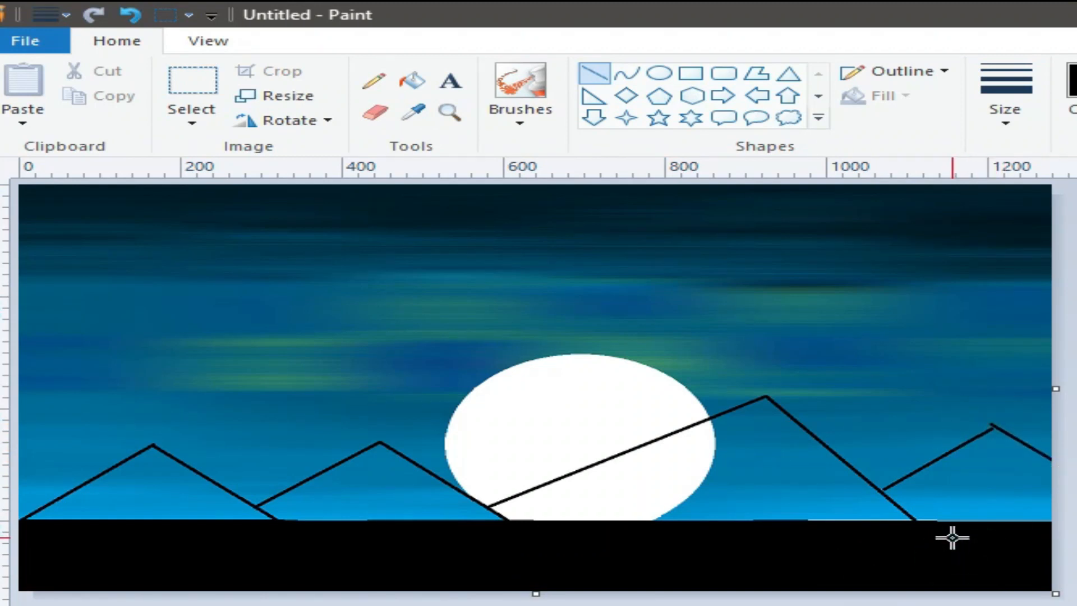
{"action": "left_click", "coordinate": [756, 74]}
Trace a solid black polygon through every peak and valley, then cover the white edge sliver with a line.
{"action": "left_click_drag", "start_coordinate": [23, 519], "coordinate": [152, 445]}
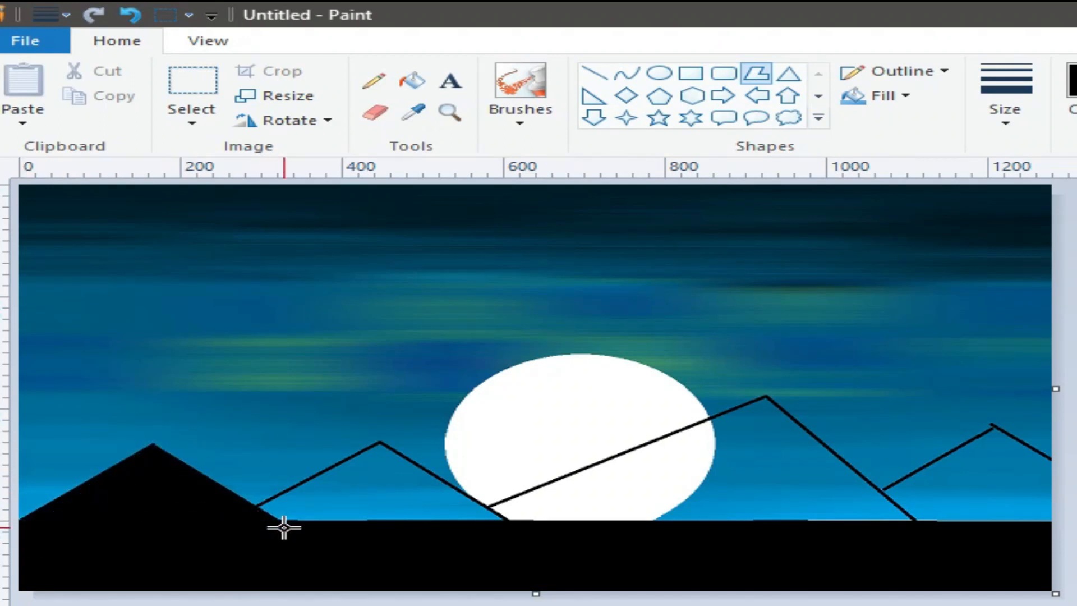
{"action": "left_click", "coordinate": [264, 510]}
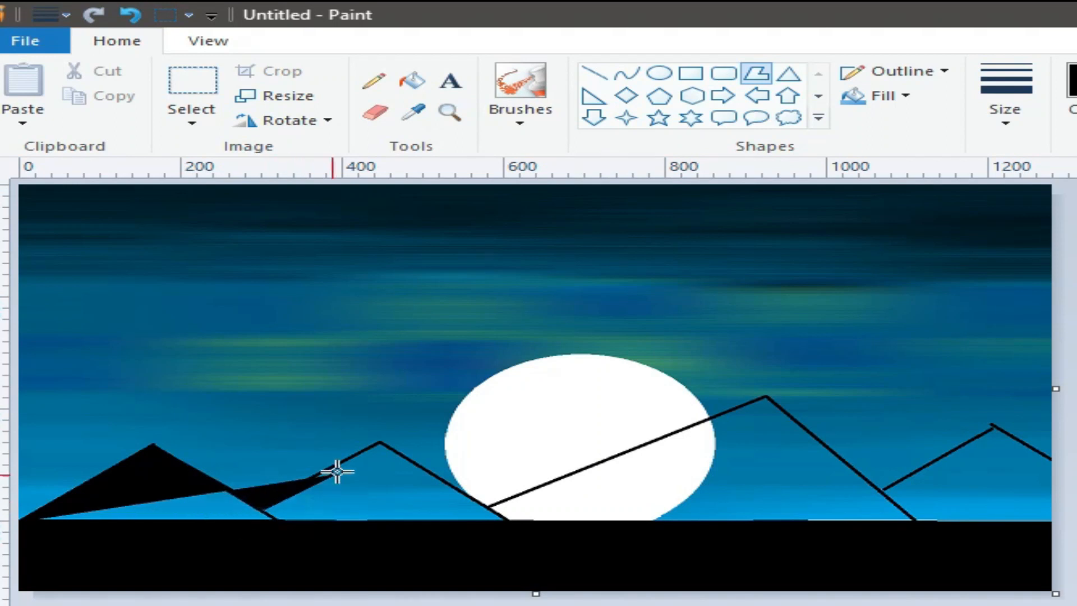
{"action": "left_click", "coordinate": [381, 444]}
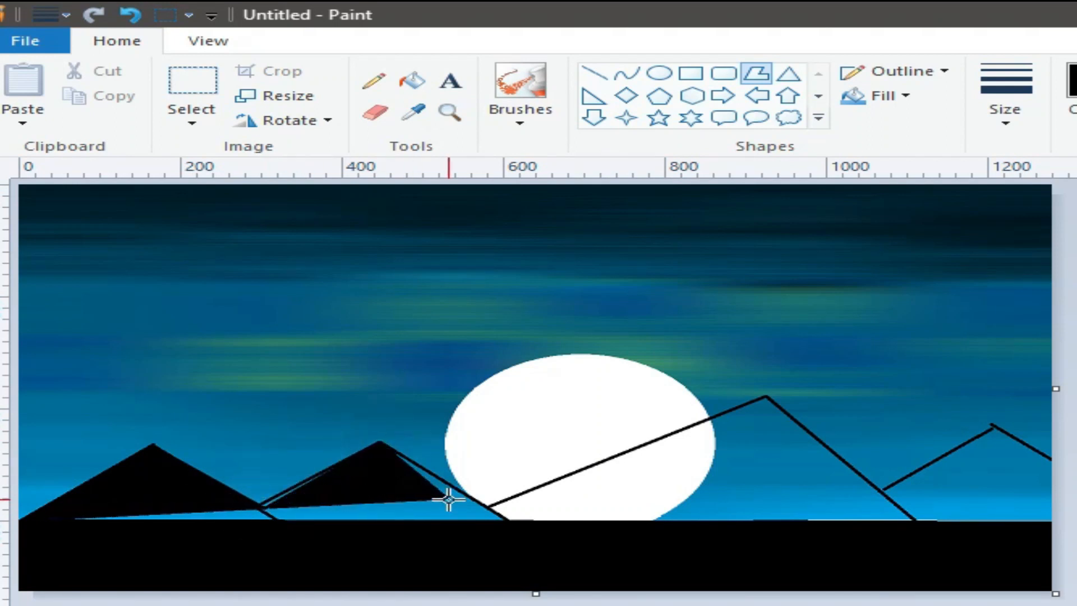
{"action": "left_click", "coordinate": [493, 507]}
{"action": "left_click", "coordinate": [765, 397]}
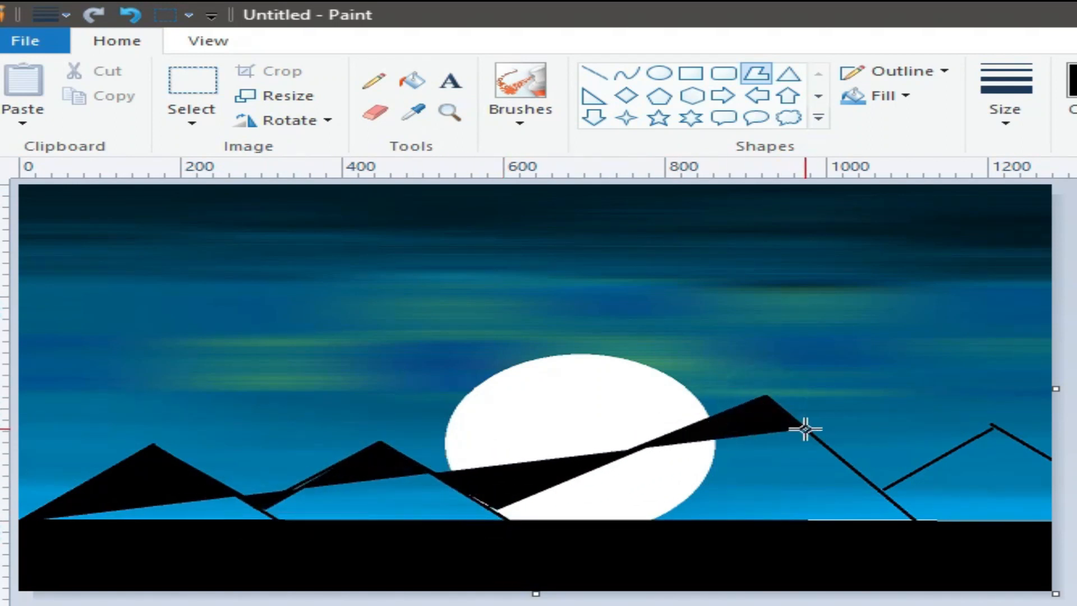
{"action": "left_click", "coordinate": [882, 490]}
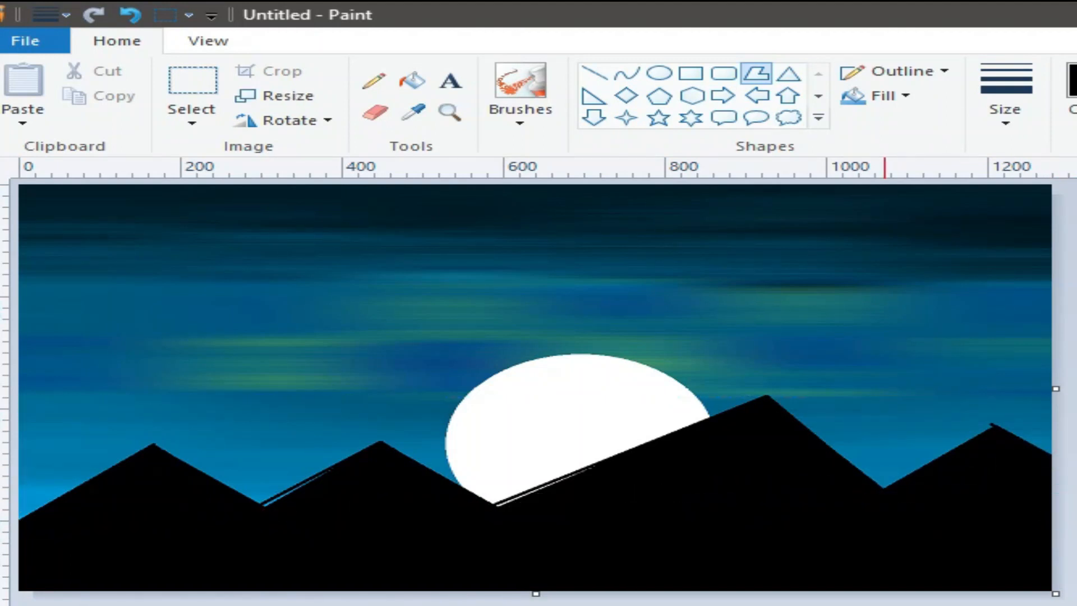
{"action": "left_click", "coordinate": [593, 73]}
{"action": "left_click_drag", "start_coordinate": [603, 464], "coordinate": [500, 505]}
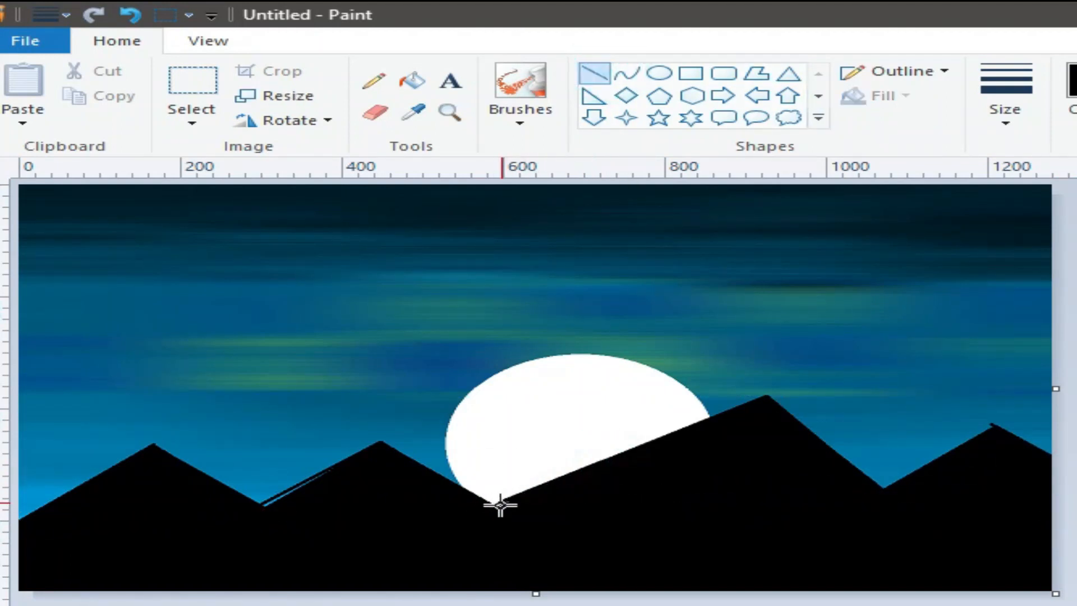
Cover the blue streak on the left slope in black, then switch to grey with a thin textured brush.
{"action": "left_click_drag", "start_coordinate": [350, 467], "coordinate": [250, 511]}
{"action": "left_click", "coordinate": [252, 603]}
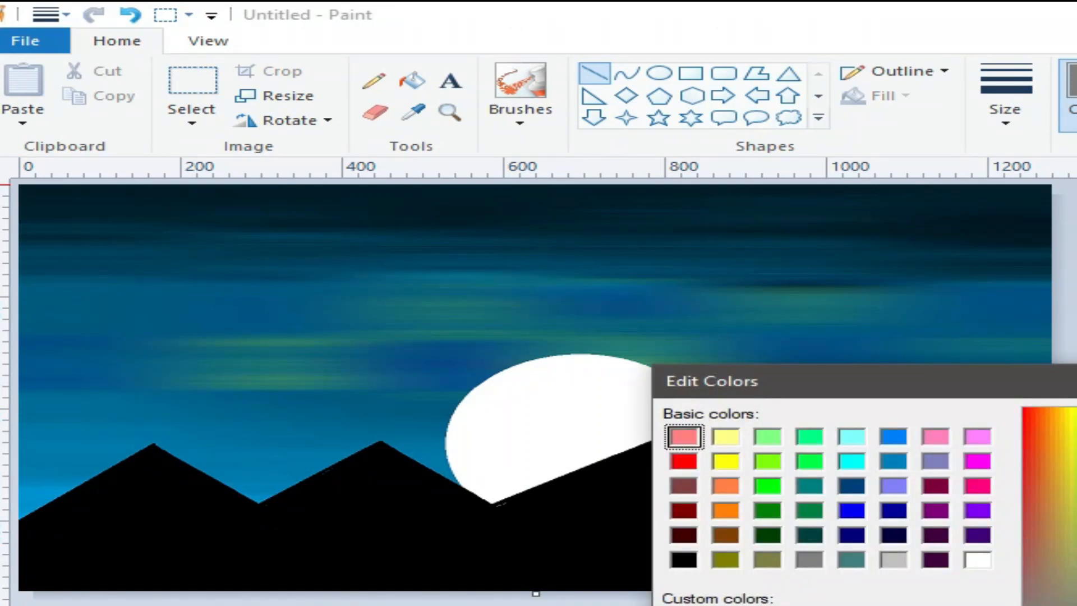
{"action": "key", "text": "Return"}
{"action": "left_click", "coordinate": [519, 123]}
{"action": "left_click", "coordinate": [587, 202]}
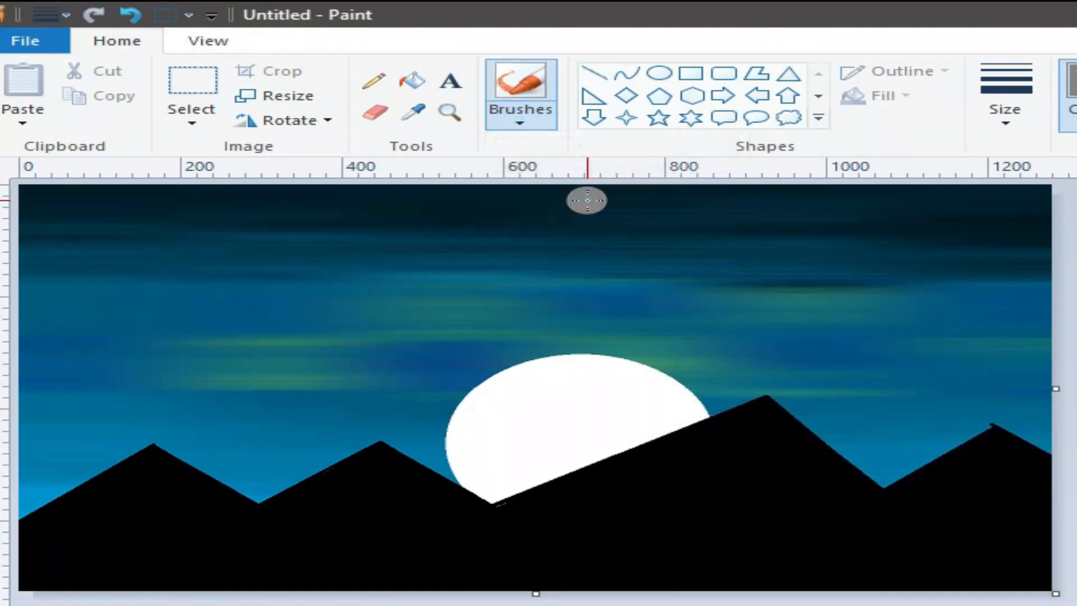
{"action": "left_click", "coordinate": [1004, 127]}
{"action": "left_click", "coordinate": [1024, 168]}
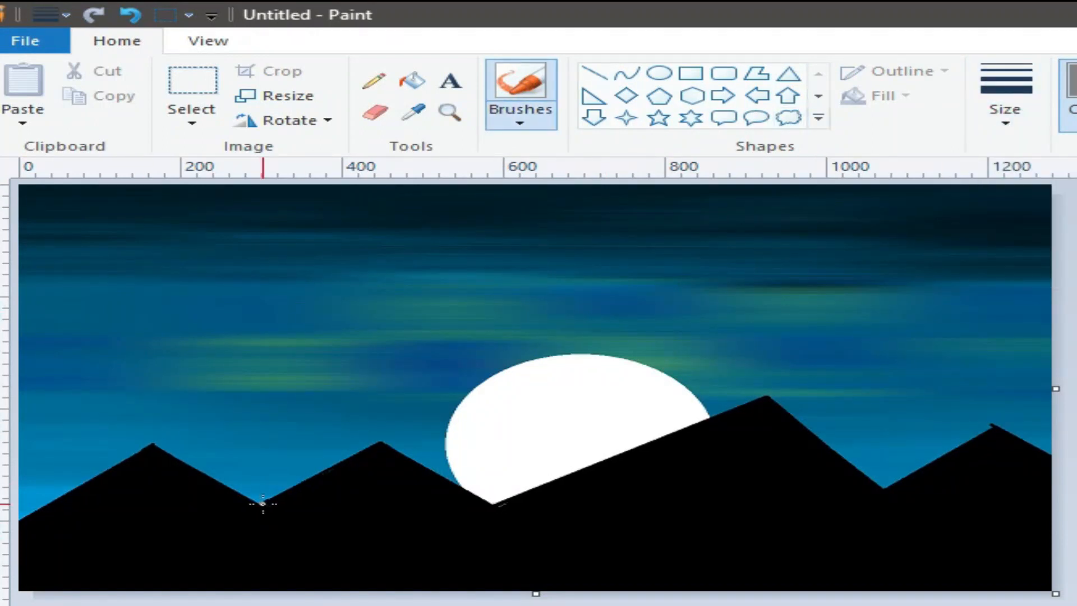
Paint grey rocky texture down the left mountain's slope and the middle mountain's left slope.
{"action": "left_click_drag", "start_coordinate": [82, 492], "coordinate": [35, 515]}
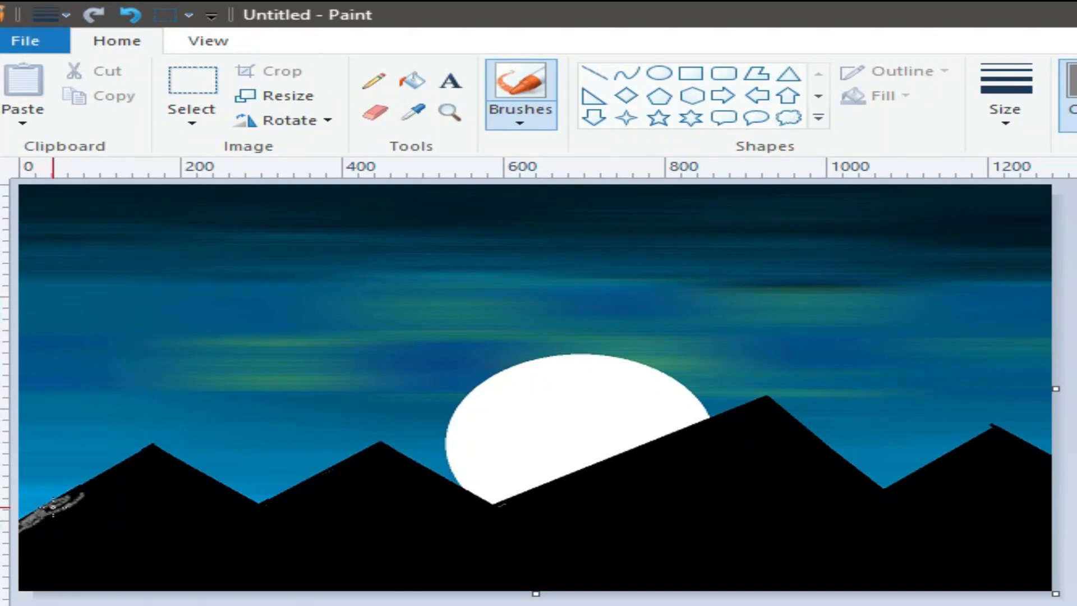
{"action": "mouse_move", "coordinate": [144, 448]}
{"action": "left_mouse_down"}
{"action": "mouse_move", "coordinate": [65, 500]}
{"action": "mouse_move", "coordinate": [96, 487]}
{"action": "mouse_move", "coordinate": [82, 507]}
{"action": "mouse_move", "coordinate": [158, 443]}
{"action": "mouse_move", "coordinate": [37, 533]}
{"action": "left_mouse_up"}
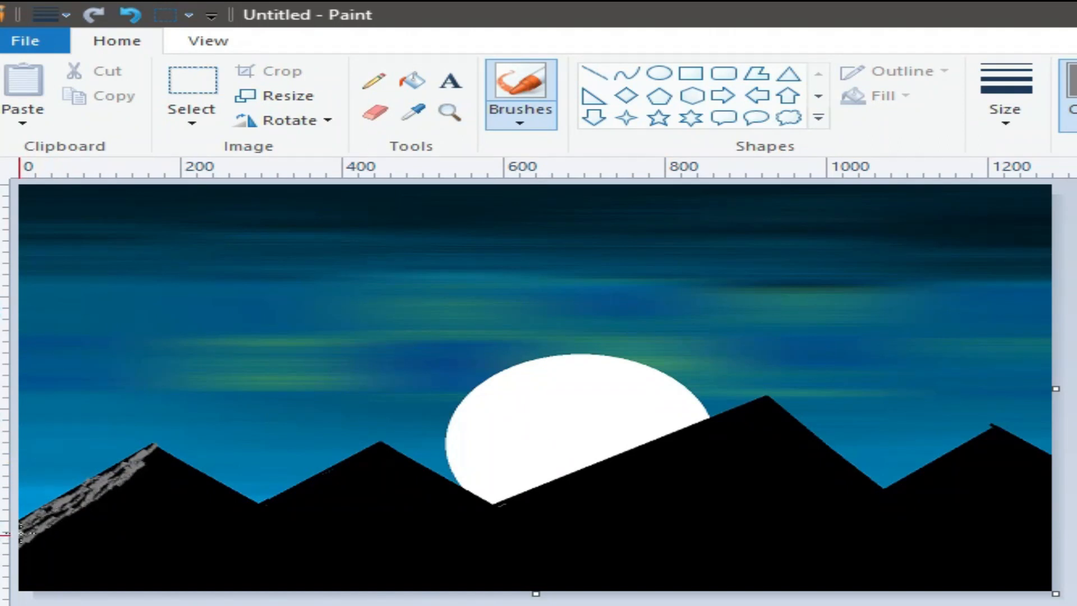
{"action": "left_click_drag", "start_coordinate": [376, 451], "coordinate": [297, 490]}
{"action": "left_click_drag", "start_coordinate": [297, 490], "coordinate": [328, 474]}
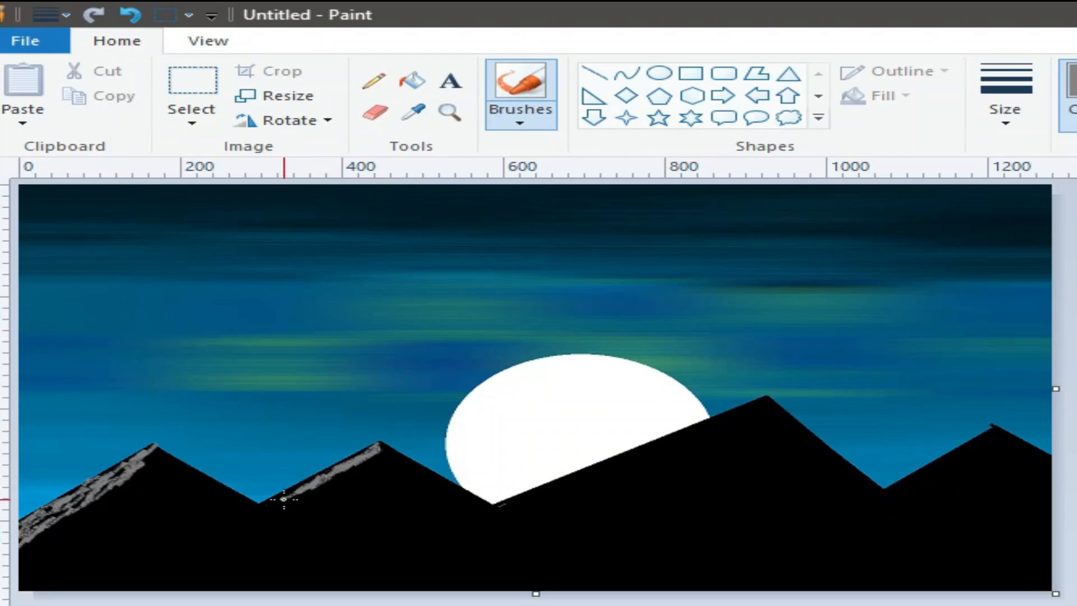
{"action": "left_click_drag", "start_coordinate": [272, 498], "coordinate": [328, 470]}
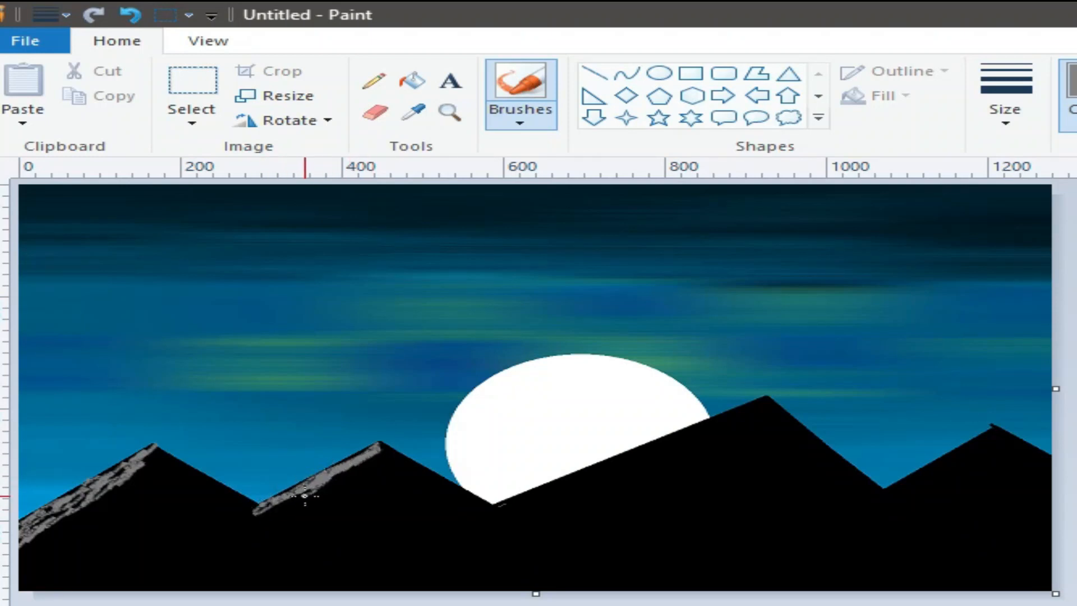
{"action": "left_click_drag", "start_coordinate": [278, 507], "coordinate": [337, 483]}
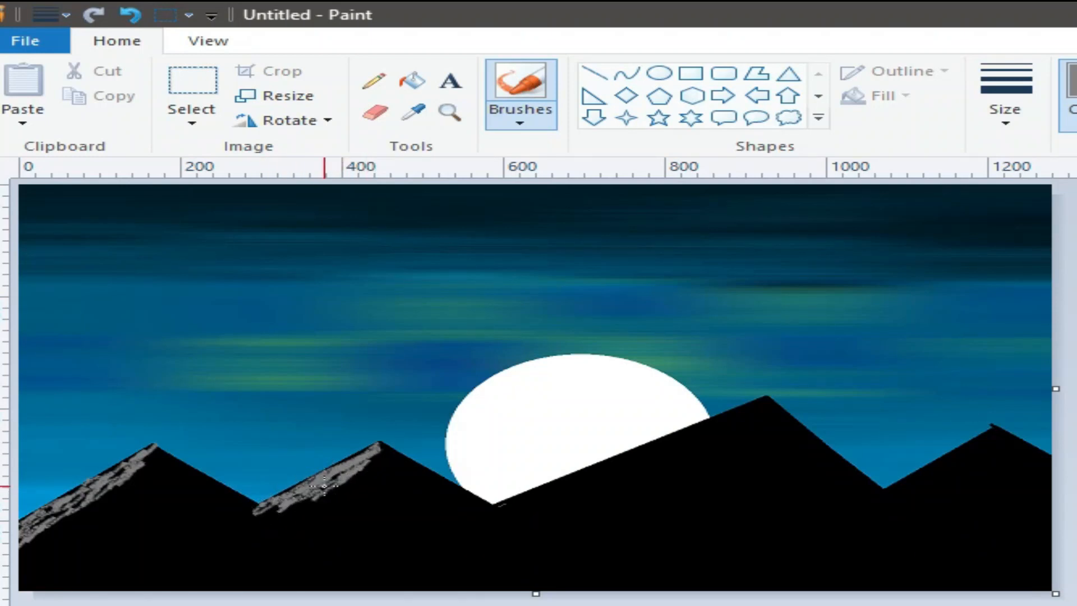
{"action": "left_click_drag", "start_coordinate": [275, 515], "coordinate": [329, 489]}
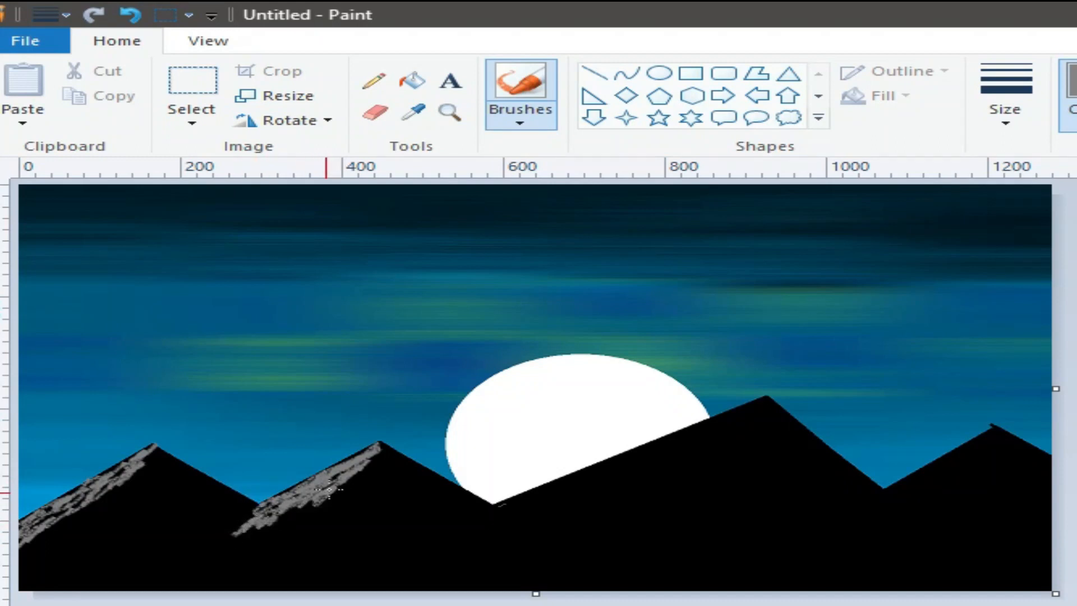
{"action": "mouse_move", "coordinate": [268, 512]}
{"action": "left_mouse_down"}
{"action": "mouse_move", "coordinate": [234, 536]}
{"action": "mouse_move", "coordinate": [257, 513]}
{"action": "mouse_move", "coordinate": [301, 512]}
{"action": "mouse_move", "coordinate": [109, 588]}
{"action": "left_mouse_up"}
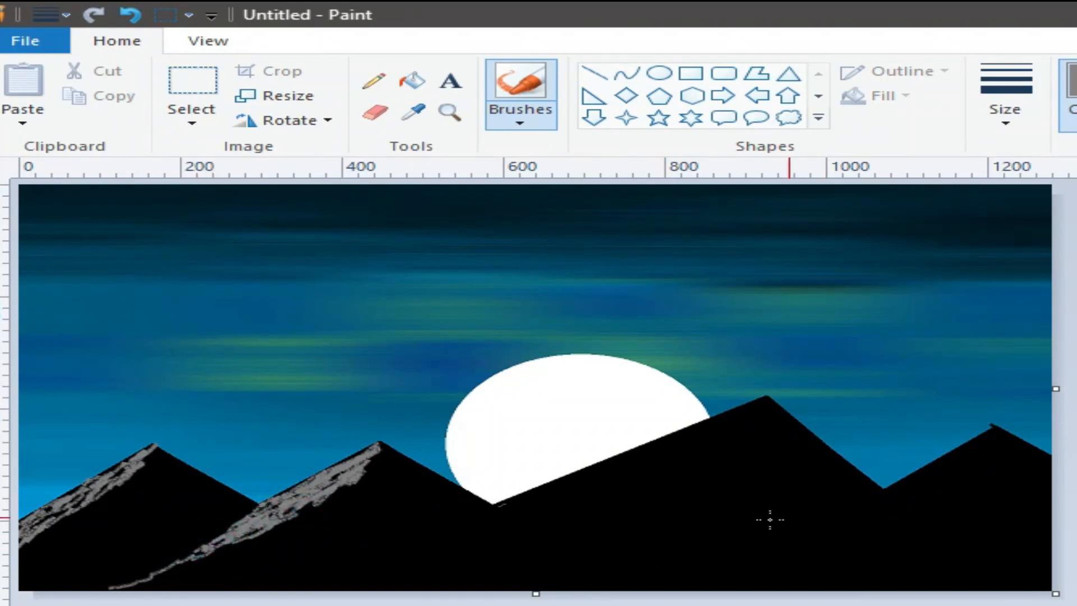
Texture the ridge below the moon in grey, replacing one stroke with a lighter grey one.
{"action": "left_click_drag", "start_coordinate": [620, 460], "coordinate": [493, 509]}
{"action": "mouse_move", "coordinate": [582, 475]}
{"action": "left_mouse_down"}
{"action": "mouse_move", "coordinate": [765, 396]}
{"action": "mouse_move", "coordinate": [639, 449]}
{"action": "left_mouse_up"}
{"action": "left_click_drag", "start_coordinate": [519, 498], "coordinate": [579, 476]}
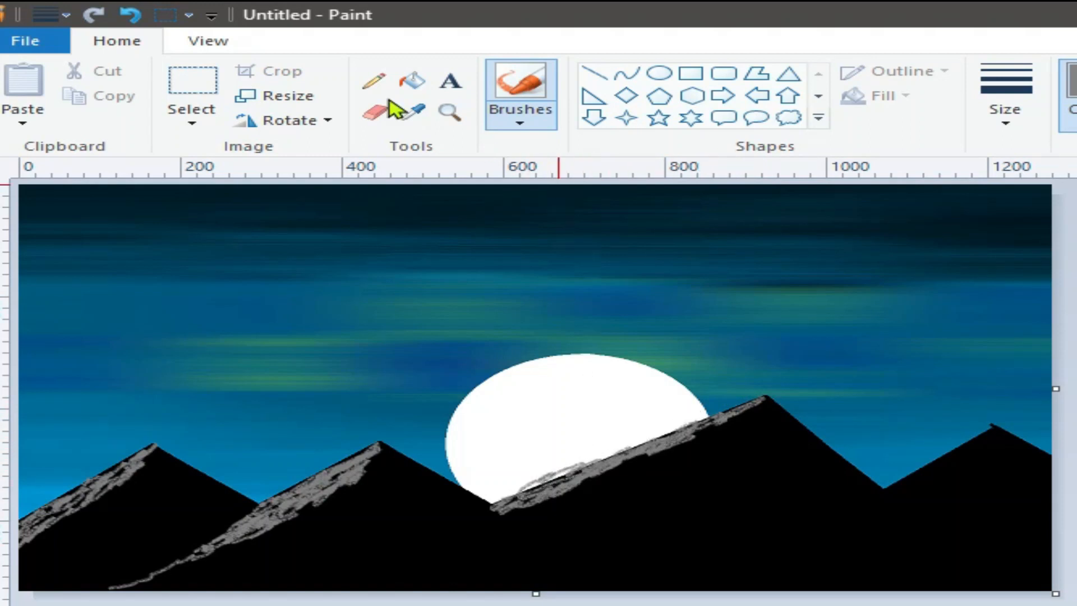
{"action": "left_click", "coordinate": [131, 15]}
{"action": "mouse_move", "coordinate": [508, 501]}
{"action": "left_mouse_down"}
{"action": "mouse_move", "coordinate": [642, 452]}
{"action": "mouse_move", "coordinate": [619, 457]}
{"action": "left_mouse_up"}
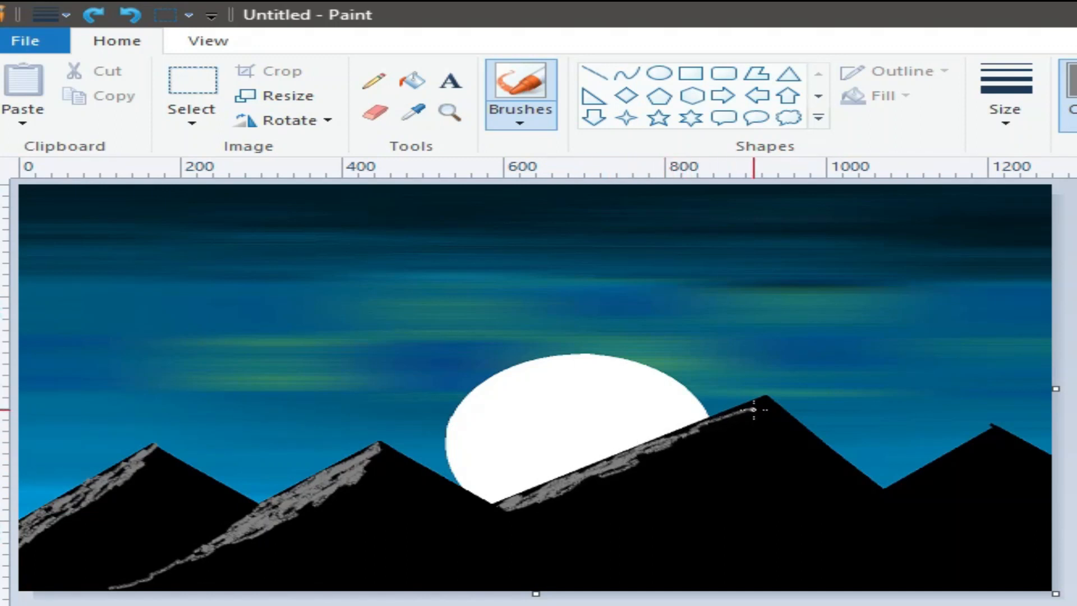
Cover the big mountain's upper ridge, face and lower edge with long grey strokes.
{"action": "mouse_move", "coordinate": [466, 521]}
{"action": "left_mouse_down"}
{"action": "mouse_move", "coordinate": [313, 595]}
{"action": "mouse_move", "coordinate": [497, 510]}
{"action": "mouse_move", "coordinate": [332, 589]}
{"action": "left_mouse_up"}
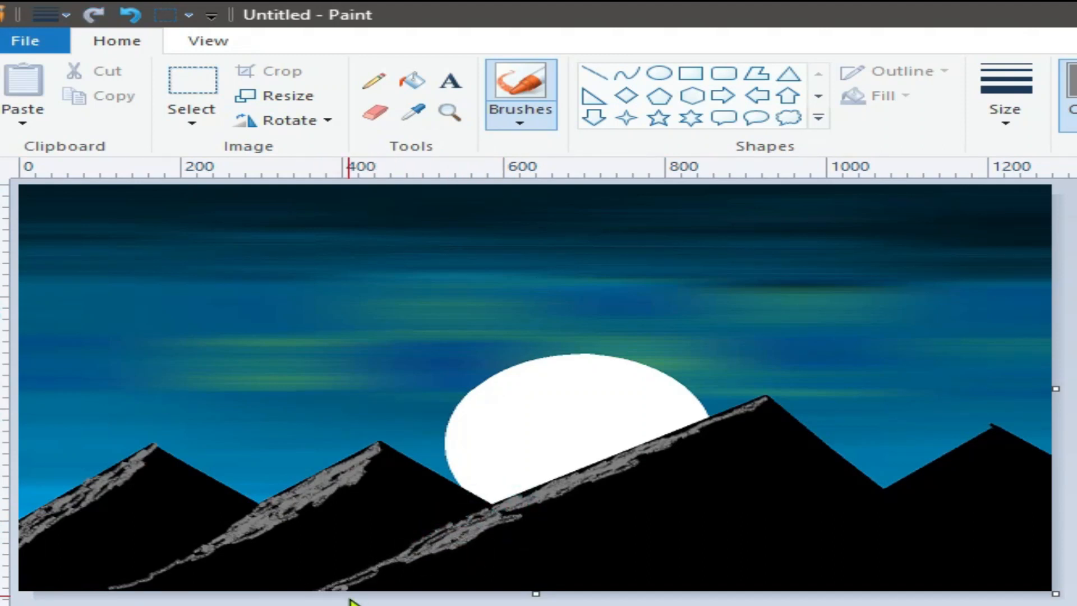
{"action": "mouse_move", "coordinate": [748, 417]}
{"action": "left_mouse_down"}
{"action": "mouse_move", "coordinate": [692, 429]}
{"action": "mouse_move", "coordinate": [747, 412]}
{"action": "mouse_move", "coordinate": [706, 432]}
{"action": "mouse_move", "coordinate": [741, 426]}
{"action": "mouse_move", "coordinate": [663, 453]}
{"action": "mouse_move", "coordinate": [737, 437]}
{"action": "mouse_move", "coordinate": [631, 474]}
{"action": "mouse_move", "coordinate": [648, 457]}
{"action": "mouse_move", "coordinate": [351, 583]}
{"action": "left_mouse_up"}
{"action": "left_click_drag", "start_coordinate": [684, 481], "coordinate": [443, 549]}
{"action": "left_click_drag", "start_coordinate": [705, 462], "coordinate": [354, 589]}
{"action": "mouse_move", "coordinate": [634, 505]}
{"action": "left_mouse_down"}
{"action": "mouse_move", "coordinate": [436, 585]}
{"action": "mouse_move", "coordinate": [431, 571]}
{"action": "mouse_move", "coordinate": [479, 560]}
{"action": "mouse_move", "coordinate": [585, 502]}
{"action": "mouse_move", "coordinate": [491, 579]}
{"action": "left_mouse_up"}
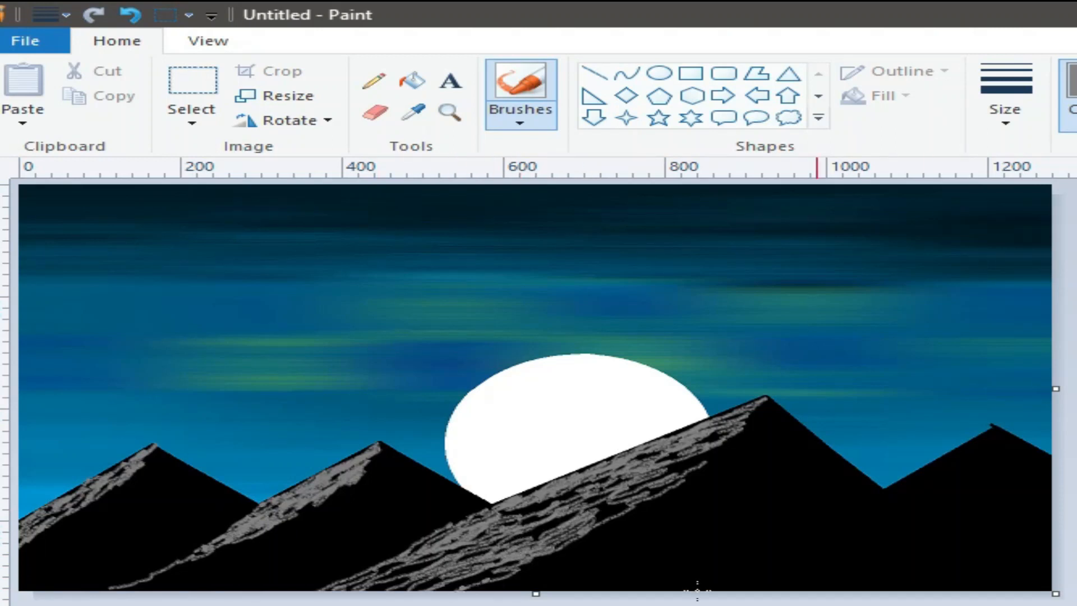
{"action": "mouse_move", "coordinate": [681, 484]}
{"action": "left_mouse_down"}
{"action": "mouse_move", "coordinate": [712, 469]}
{"action": "mouse_move", "coordinate": [526, 560]}
{"action": "mouse_move", "coordinate": [534, 567]}
{"action": "mouse_move", "coordinate": [505, 584]}
{"action": "mouse_move", "coordinate": [628, 524]}
{"action": "mouse_move", "coordinate": [493, 566]}
{"action": "mouse_move", "coordinate": [377, 579]}
{"action": "mouse_move", "coordinate": [519, 513]}
{"action": "mouse_move", "coordinate": [628, 521]}
{"action": "mouse_move", "coordinate": [617, 522]}
{"action": "mouse_move", "coordinate": [696, 460]}
{"action": "mouse_move", "coordinate": [539, 580]}
{"action": "mouse_move", "coordinate": [581, 561]}
{"action": "left_mouse_up"}
Texture the right mountain's left slope, undo the last stroke, and pick a different brush width.
{"action": "mouse_move", "coordinate": [915, 465]}
{"action": "left_mouse_down"}
{"action": "mouse_move", "coordinate": [904, 488]}
{"action": "mouse_move", "coordinate": [871, 498]}
{"action": "mouse_move", "coordinate": [993, 437]}
{"action": "mouse_move", "coordinate": [701, 600]}
{"action": "left_mouse_up"}
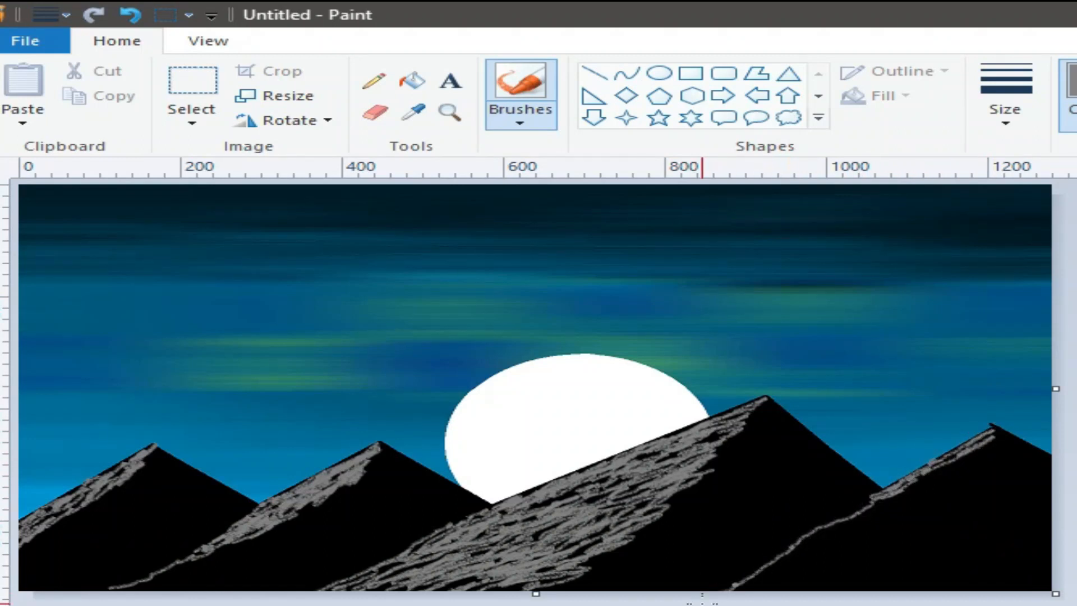
{"action": "mouse_move", "coordinate": [920, 512]}
{"action": "left_mouse_down"}
{"action": "mouse_move", "coordinate": [855, 534]}
{"action": "mouse_move", "coordinate": [977, 459]}
{"action": "mouse_move", "coordinate": [732, 597]}
{"action": "mouse_move", "coordinate": [827, 540]}
{"action": "mouse_move", "coordinate": [802, 555]}
{"action": "left_mouse_up"}
{"action": "left_click", "coordinate": [1005, 133]}
{"action": "left_click", "coordinate": [1008, 249]}
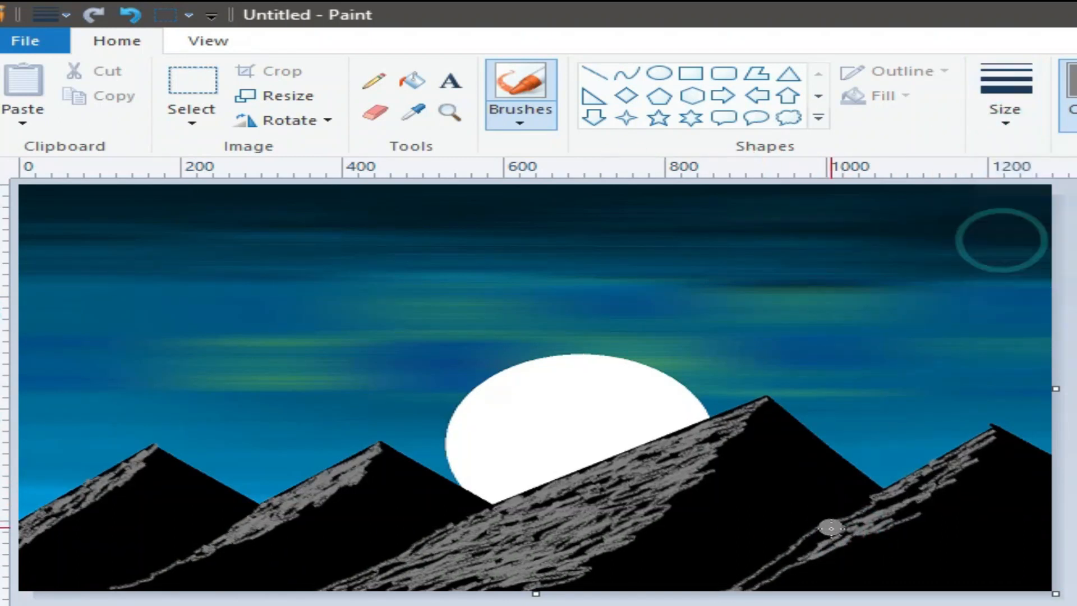
{"action": "left_click", "coordinate": [130, 15]}
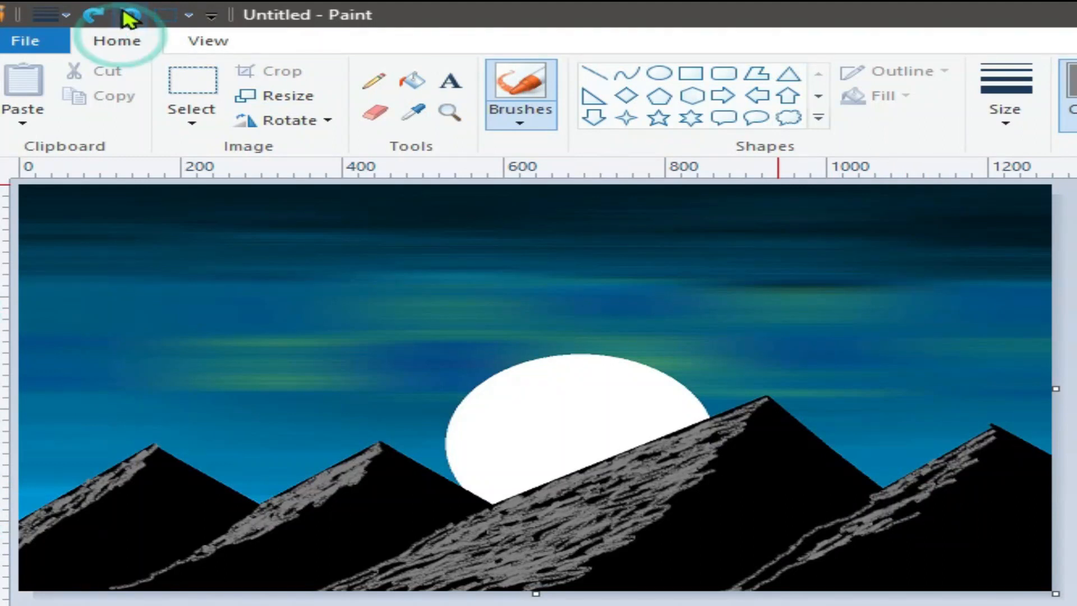
{"action": "left_click", "coordinate": [1008, 115]}
{"action": "left_click", "coordinate": [993, 151]}
Add denser grey strokes on the right mountain's ridge, the middle mountain's base and the left mountain's foot.
{"action": "left_click", "coordinate": [934, 489]}
{"action": "mouse_move", "coordinate": [934, 489]}
{"action": "left_mouse_down"}
{"action": "mouse_move", "coordinate": [911, 487]}
{"action": "mouse_move", "coordinate": [882, 506]}
{"action": "mouse_move", "coordinate": [935, 487]}
{"action": "mouse_move", "coordinate": [807, 547]}
{"action": "mouse_move", "coordinate": [840, 528]}
{"action": "mouse_move", "coordinate": [814, 535]}
{"action": "mouse_move", "coordinate": [875, 515]}
{"action": "mouse_move", "coordinate": [747, 585]}
{"action": "mouse_move", "coordinate": [802, 575]}
{"action": "mouse_move", "coordinate": [957, 485]}
{"action": "mouse_move", "coordinate": [798, 585]}
{"action": "mouse_move", "coordinate": [941, 515]}
{"action": "mouse_move", "coordinate": [901, 557]}
{"action": "mouse_move", "coordinate": [910, 549]}
{"action": "mouse_move", "coordinate": [838, 584]}
{"action": "mouse_move", "coordinate": [944, 545]}
{"action": "mouse_move", "coordinate": [870, 577]}
{"action": "left_mouse_up"}
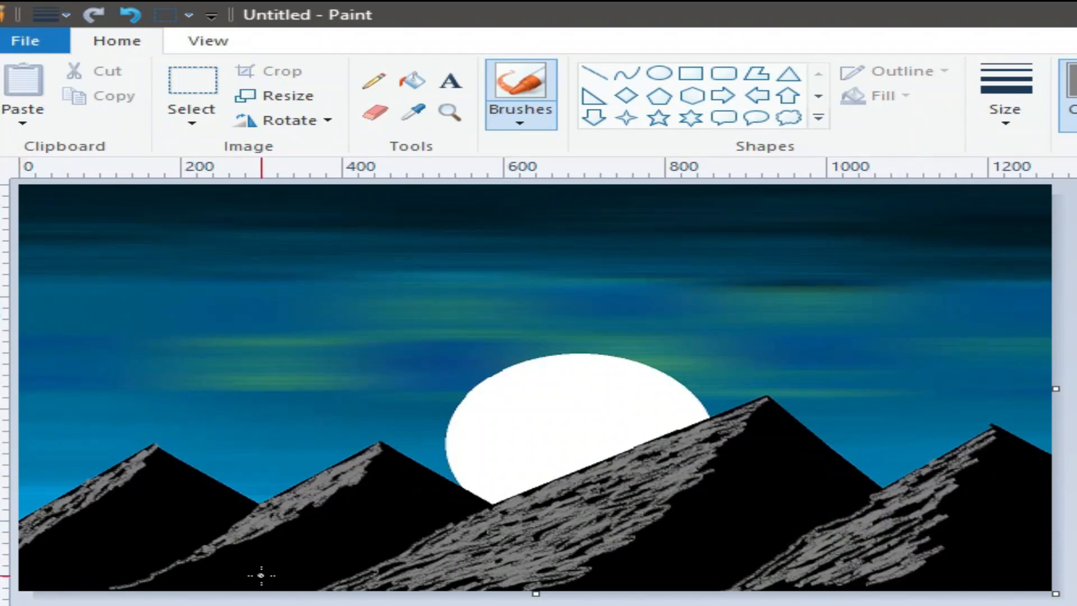
{"action": "mouse_move", "coordinate": [325, 508]}
{"action": "left_mouse_down"}
{"action": "mouse_move", "coordinate": [163, 589]}
{"action": "mouse_move", "coordinate": [243, 560]}
{"action": "mouse_move", "coordinate": [214, 556]}
{"action": "mouse_move", "coordinate": [174, 586]}
{"action": "left_mouse_up"}
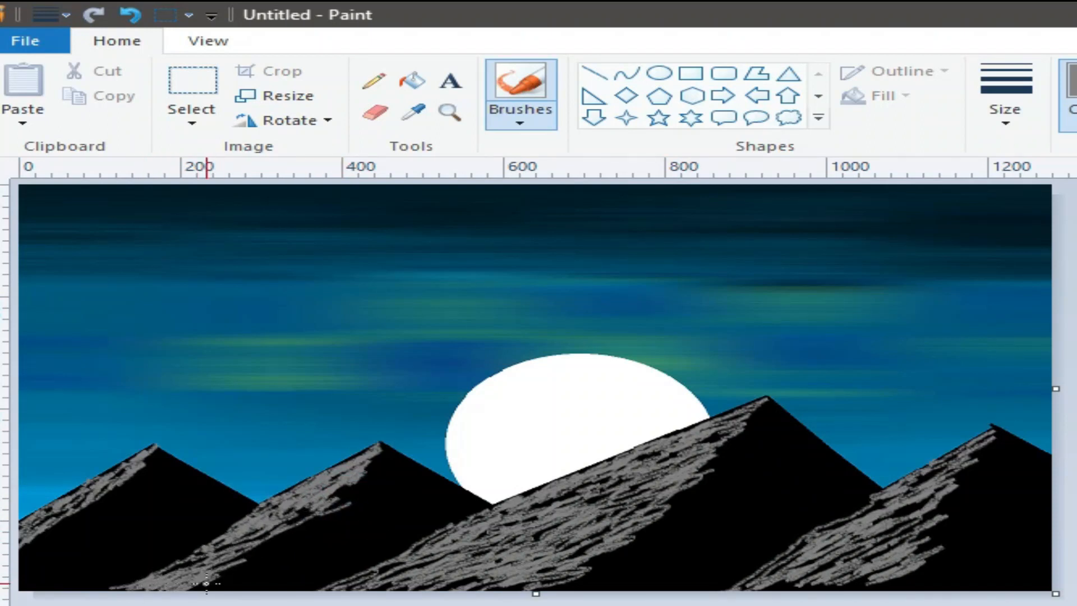
{"action": "mouse_move", "coordinate": [245, 575]}
{"action": "left_mouse_down"}
{"action": "mouse_move", "coordinate": [268, 549]}
{"action": "mouse_move", "coordinate": [242, 553]}
{"action": "mouse_move", "coordinate": [316, 524]}
{"action": "mouse_move", "coordinate": [230, 577]}
{"action": "mouse_move", "coordinate": [253, 579]}
{"action": "left_mouse_up"}
{"action": "left_click_drag", "start_coordinate": [89, 516], "coordinate": [45, 539]}
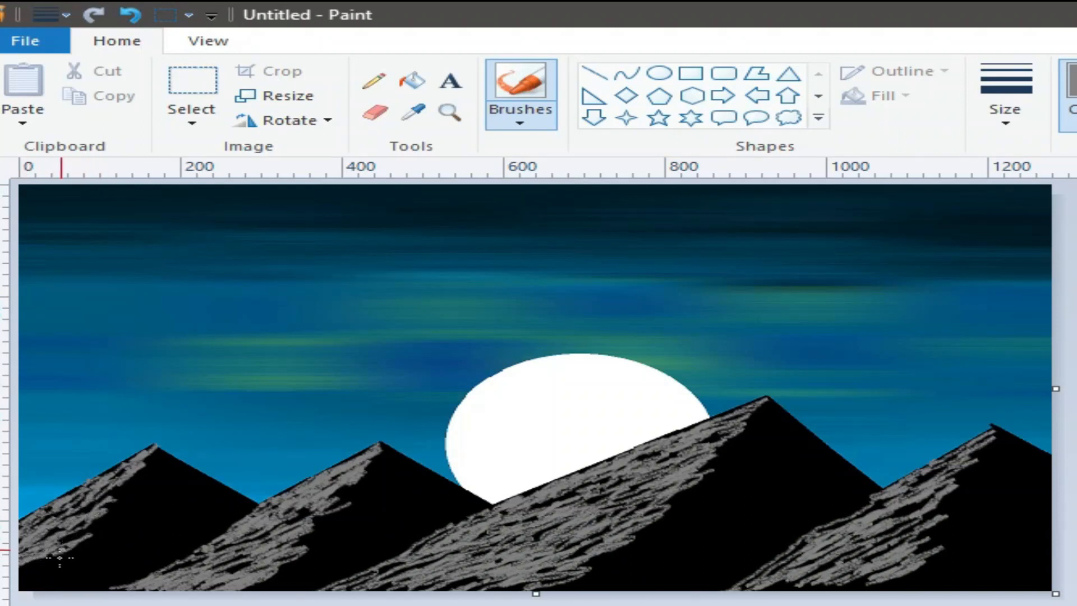
{"action": "mouse_move", "coordinate": [74, 549]}
{"action": "left_mouse_down"}
{"action": "mouse_move", "coordinate": [22, 578]}
{"action": "mouse_move", "coordinate": [54, 572]}
{"action": "left_mouse_up"}
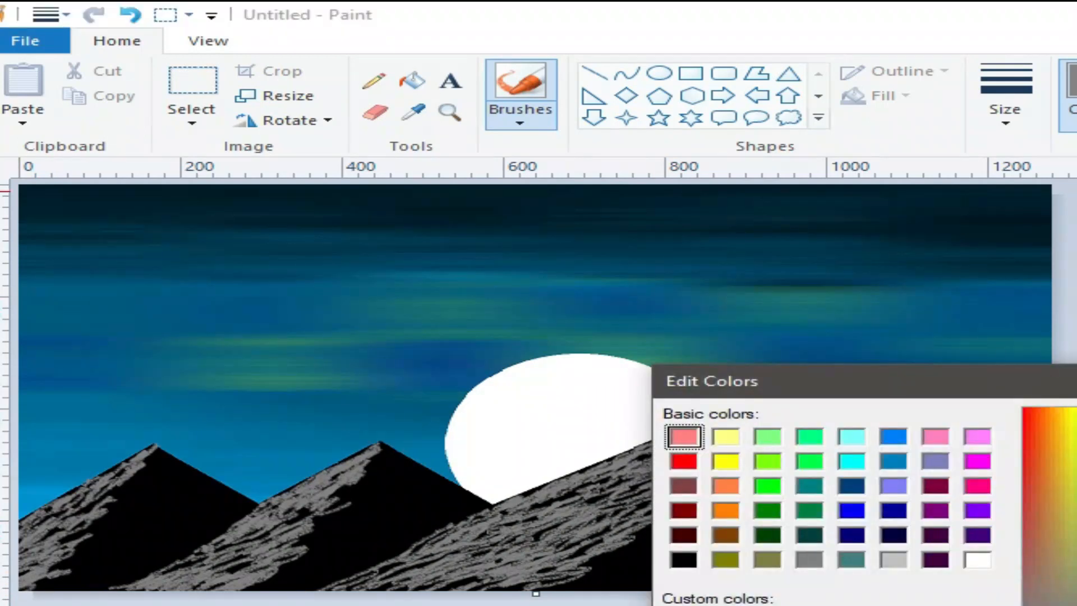
With a new darker colour, work dark strokes over the central, right, middle and left mountain slopes.
{"action": "key", "text": "Return"}
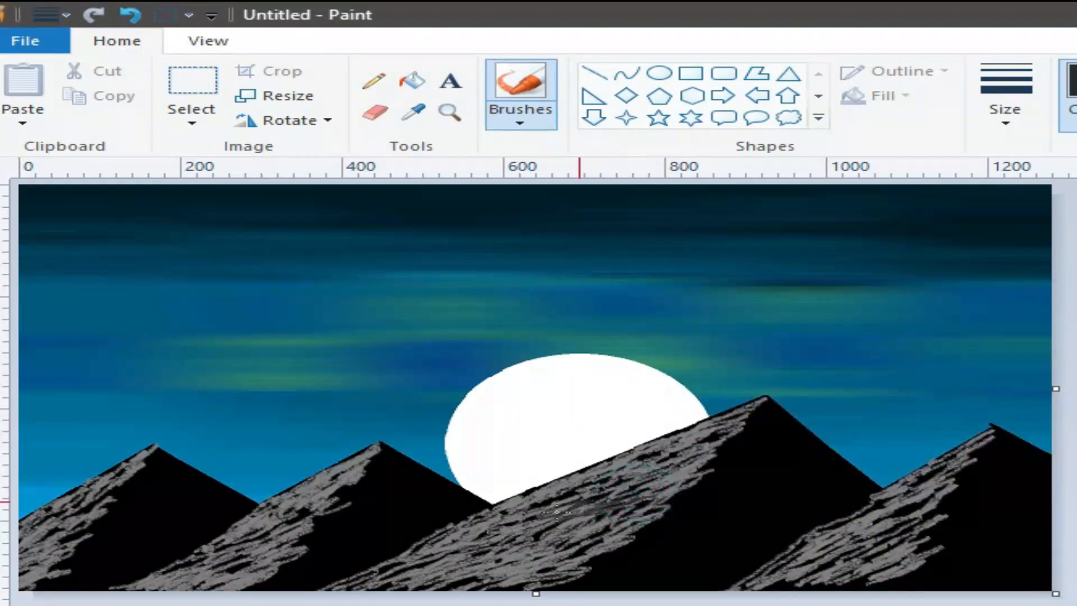
{"action": "mouse_move", "coordinate": [599, 476]}
{"action": "left_mouse_down"}
{"action": "mouse_move", "coordinate": [547, 493]}
{"action": "mouse_move", "coordinate": [647, 463]}
{"action": "mouse_move", "coordinate": [674, 440]}
{"action": "mouse_move", "coordinate": [681, 481]}
{"action": "mouse_move", "coordinate": [701, 477]}
{"action": "mouse_move", "coordinate": [551, 534]}
{"action": "mouse_move", "coordinate": [635, 518]}
{"action": "mouse_move", "coordinate": [566, 541]}
{"action": "mouse_move", "coordinate": [581, 543]}
{"action": "mouse_move", "coordinate": [557, 565]}
{"action": "mouse_move", "coordinate": [564, 574]}
{"action": "mouse_move", "coordinate": [556, 563]}
{"action": "mouse_move", "coordinate": [620, 544]}
{"action": "mouse_move", "coordinate": [697, 487]}
{"action": "mouse_move", "coordinate": [684, 474]}
{"action": "mouse_move", "coordinate": [708, 445]}
{"action": "mouse_move", "coordinate": [681, 447]}
{"action": "mouse_move", "coordinate": [456, 564]}
{"action": "mouse_move", "coordinate": [474, 587]}
{"action": "mouse_move", "coordinate": [478, 574]}
{"action": "mouse_move", "coordinate": [435, 594]}
{"action": "left_mouse_up"}
{"action": "mouse_move", "coordinate": [684, 480]}
{"action": "left_mouse_down"}
{"action": "mouse_move", "coordinate": [611, 502]}
{"action": "mouse_move", "coordinate": [499, 496]}
{"action": "left_mouse_up"}
{"action": "mouse_move", "coordinate": [934, 533]}
{"action": "left_mouse_down"}
{"action": "mouse_move", "coordinate": [948, 482]}
{"action": "mouse_move", "coordinate": [963, 475]}
{"action": "mouse_move", "coordinate": [950, 470]}
{"action": "mouse_move", "coordinate": [918, 496]}
{"action": "mouse_move", "coordinate": [903, 526]}
{"action": "mouse_move", "coordinate": [950, 497]}
{"action": "mouse_move", "coordinate": [842, 581]}
{"action": "mouse_move", "coordinate": [940, 545]}
{"action": "mouse_move", "coordinate": [899, 548]}
{"action": "left_mouse_up"}
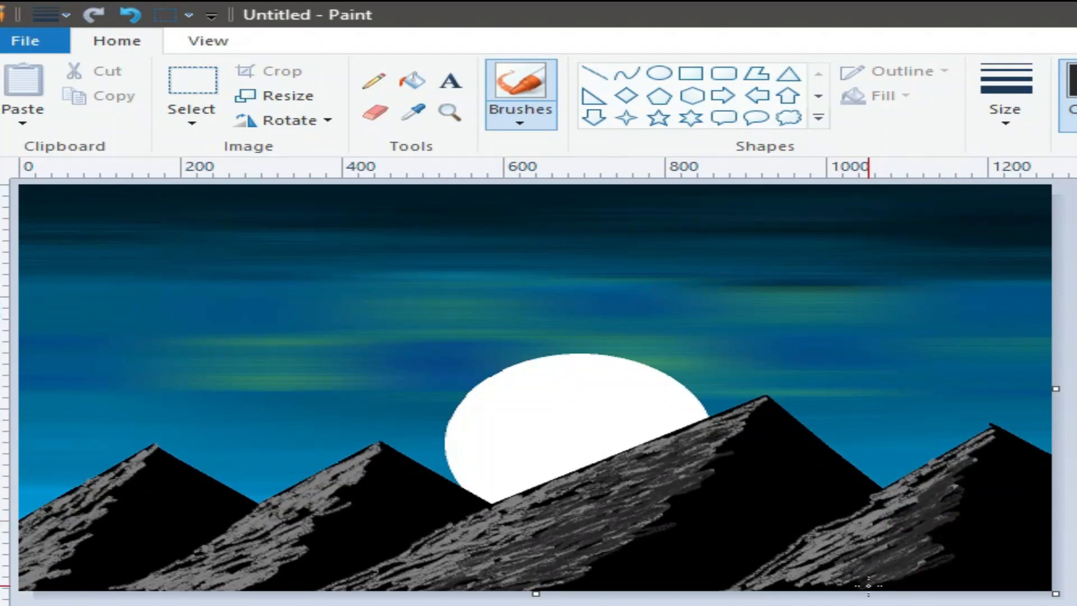
{"action": "mouse_move", "coordinate": [303, 524]}
{"action": "left_mouse_down"}
{"action": "mouse_move", "coordinate": [291, 536]}
{"action": "mouse_move", "coordinate": [377, 474]}
{"action": "mouse_move", "coordinate": [328, 488]}
{"action": "left_mouse_up"}
{"action": "mouse_move", "coordinate": [369, 457]}
{"action": "left_mouse_down"}
{"action": "mouse_move", "coordinate": [280, 547]}
{"action": "mouse_move", "coordinate": [300, 555]}
{"action": "mouse_move", "coordinate": [289, 566]}
{"action": "mouse_move", "coordinate": [210, 589]}
{"action": "left_mouse_up"}
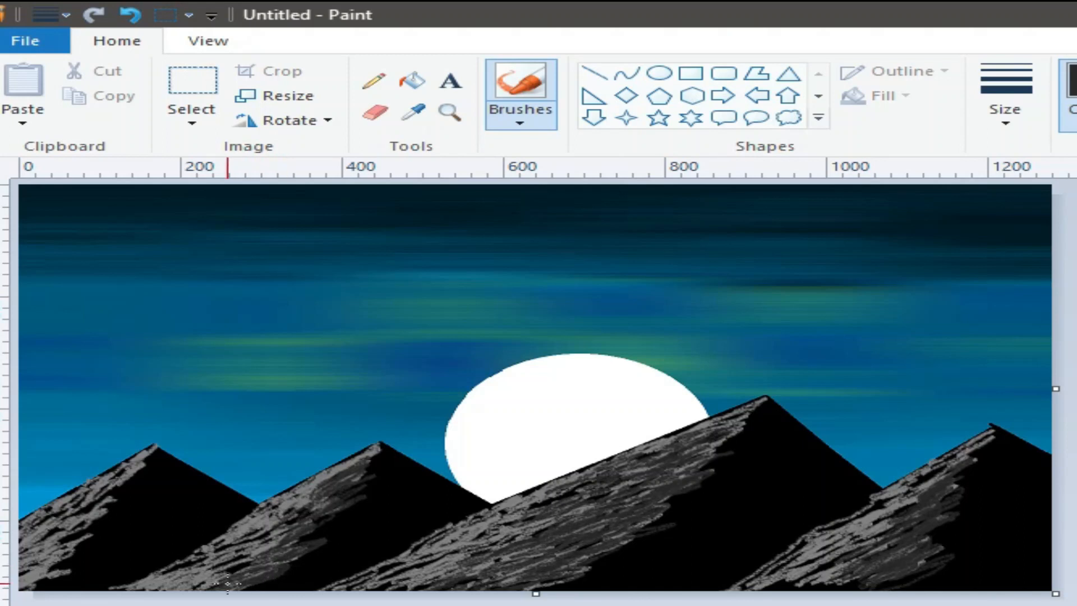
{"action": "mouse_move", "coordinate": [87, 444]}
{"action": "left_mouse_down"}
{"action": "mouse_move", "coordinate": [140, 460]}
{"action": "mouse_move", "coordinate": [108, 480]}
{"action": "mouse_move", "coordinate": [120, 468]}
{"action": "left_mouse_up"}
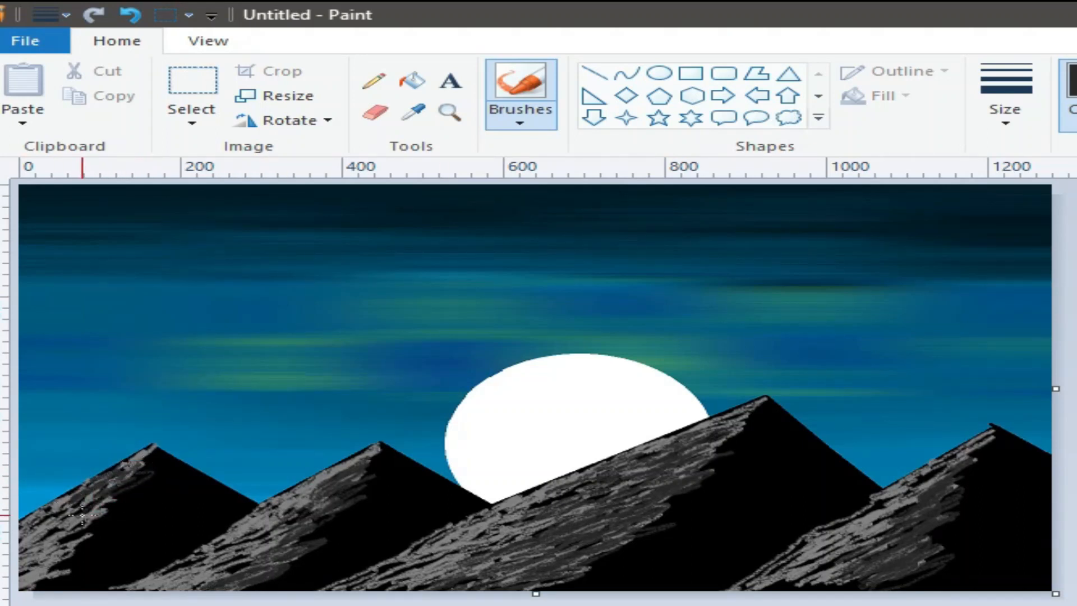
{"action": "mouse_move", "coordinate": [93, 505]}
{"action": "left_mouse_down"}
{"action": "mouse_move", "coordinate": [36, 541]}
{"action": "mouse_move", "coordinate": [41, 578]}
{"action": "mouse_move", "coordinate": [72, 568]}
{"action": "left_mouse_up"}
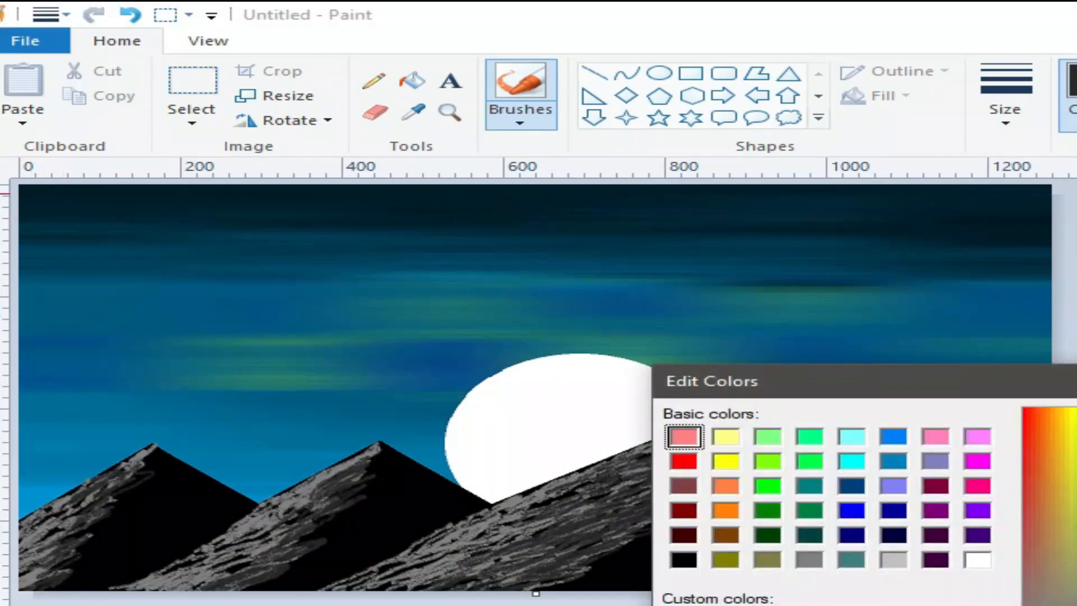
{"action": "left_click", "coordinate": [711, 500]}
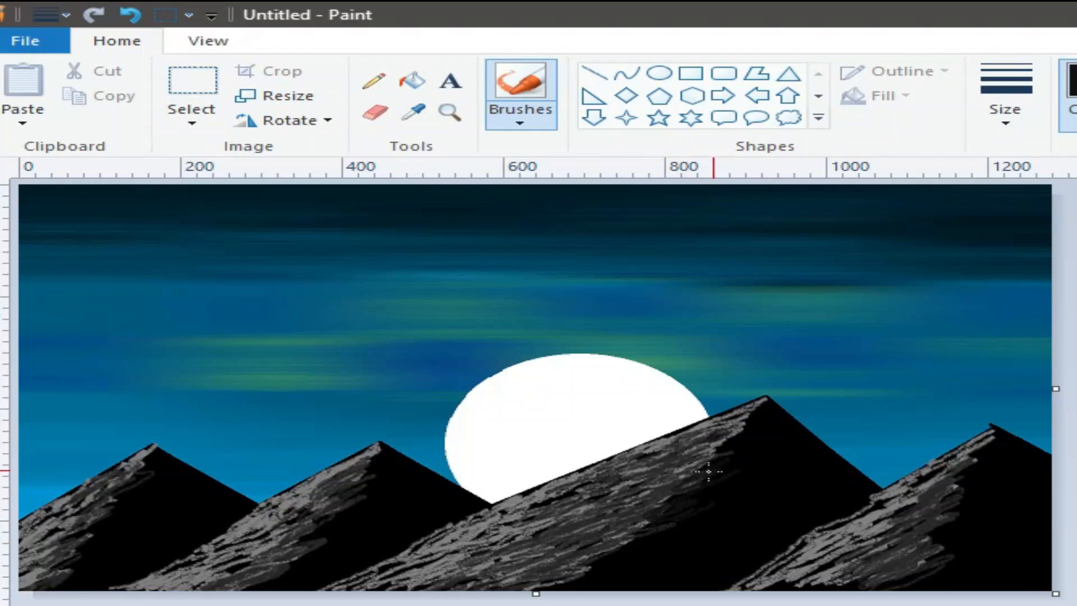
{"action": "mouse_move", "coordinate": [714, 444]}
{"action": "left_mouse_down"}
{"action": "mouse_move", "coordinate": [751, 421]}
{"action": "mouse_move", "coordinate": [653, 513]}
{"action": "mouse_move", "coordinate": [552, 578]}
{"action": "mouse_move", "coordinate": [649, 516]}
{"action": "mouse_move", "coordinate": [714, 448]}
{"action": "mouse_move", "coordinate": [567, 564]}
{"action": "mouse_move", "coordinate": [944, 534]}
{"action": "mouse_move", "coordinate": [920, 558]}
{"action": "mouse_move", "coordinate": [960, 496]}
{"action": "left_mouse_up"}
{"action": "left_click_drag", "start_coordinate": [321, 545], "coordinate": [256, 571]}
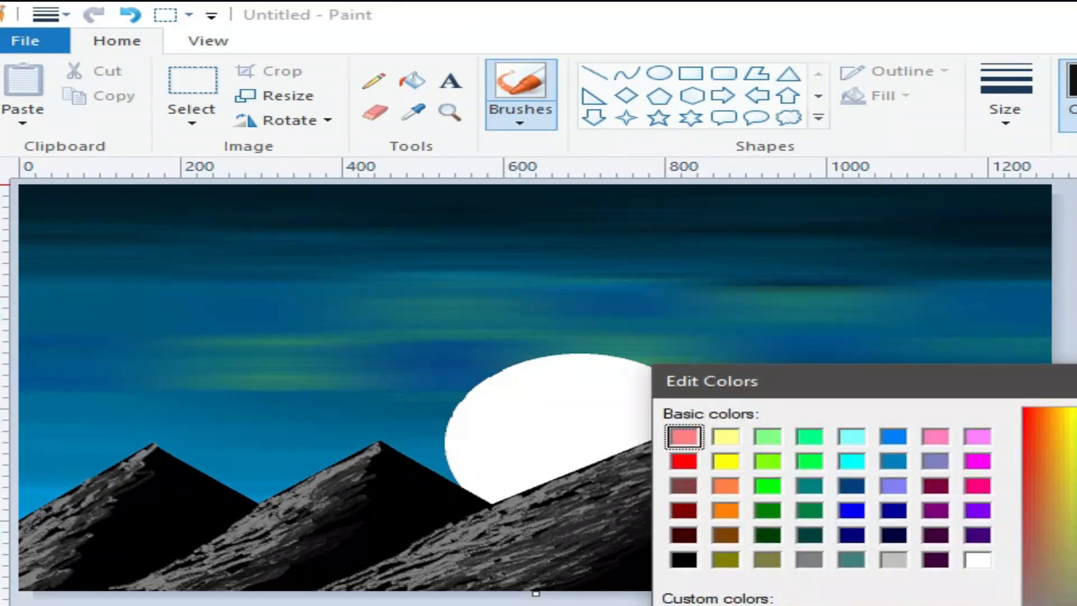
Draw light grey lines from each of the four peaks down its left ridge.
{"action": "key", "text": "Return"}
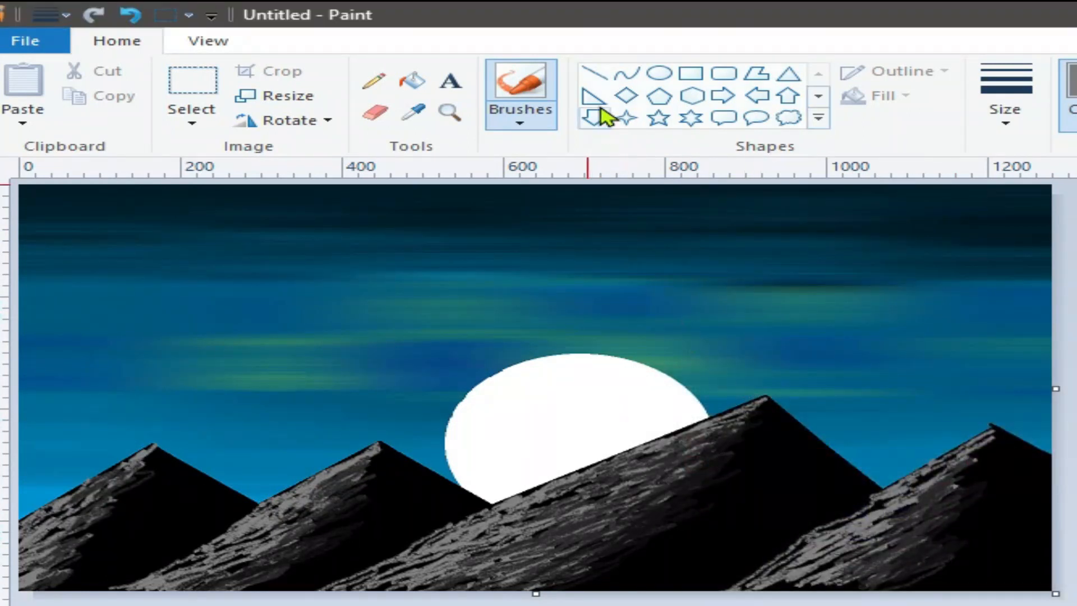
{"action": "left_click", "coordinate": [595, 75]}
{"action": "left_click_drag", "start_coordinate": [757, 391], "coordinate": [493, 505]}
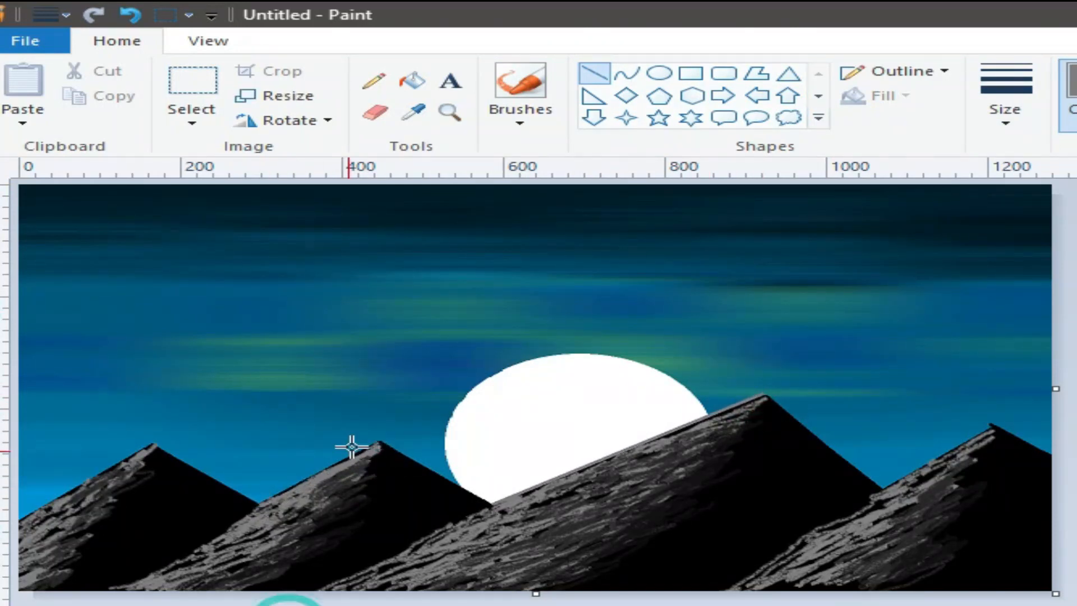
{"action": "left_click_drag", "start_coordinate": [379, 441], "coordinate": [268, 499]}
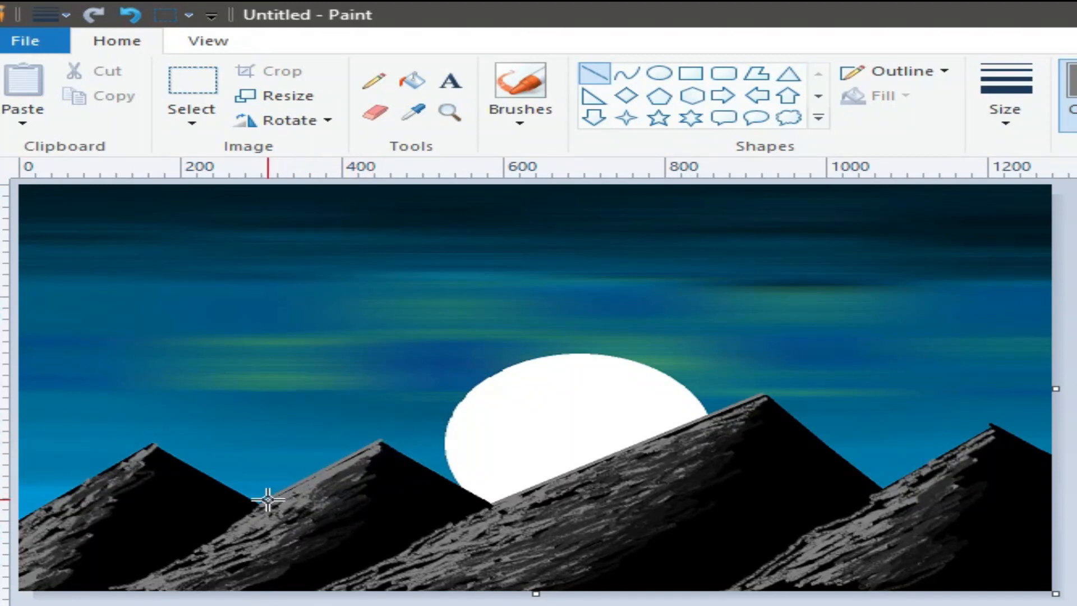
{"action": "left_click_drag", "start_coordinate": [149, 447], "coordinate": [3, 531]}
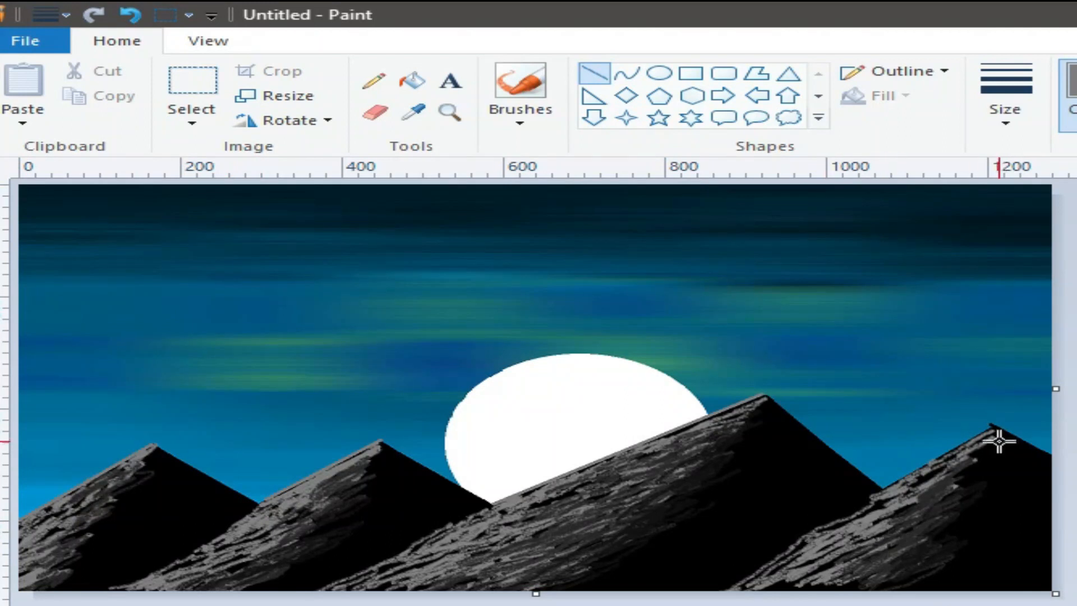
{"action": "left_click_drag", "start_coordinate": [991, 422], "coordinate": [886, 484]}
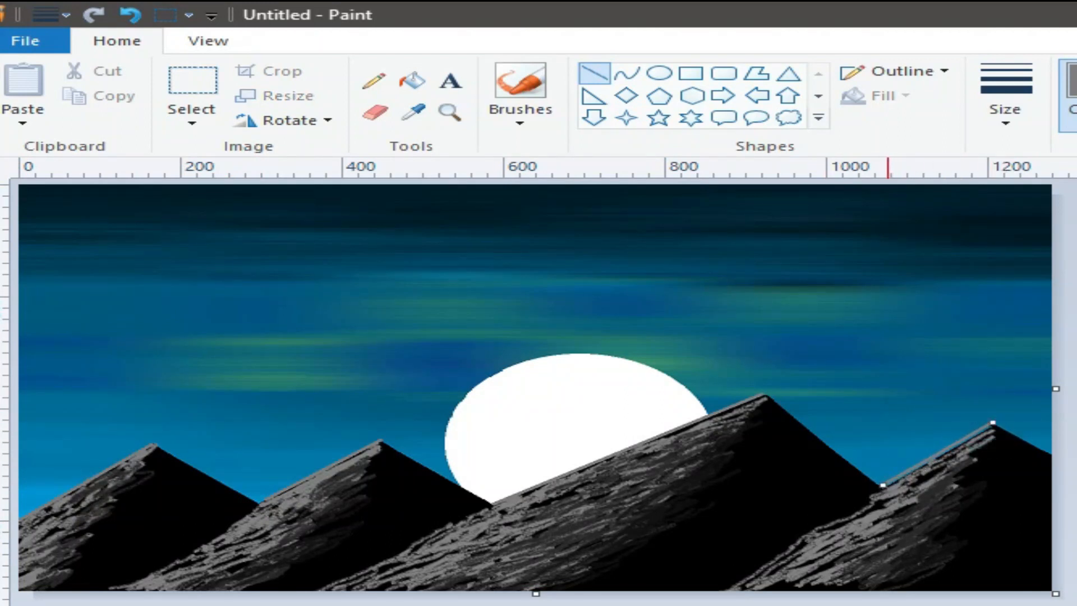
Redraw the tallest mountain's ridge line, moving its upper end onto the peak.
{"action": "key", "text": "alt+h"}
{"action": "key", "text": "e"}
{"action": "key", "text": "c"}
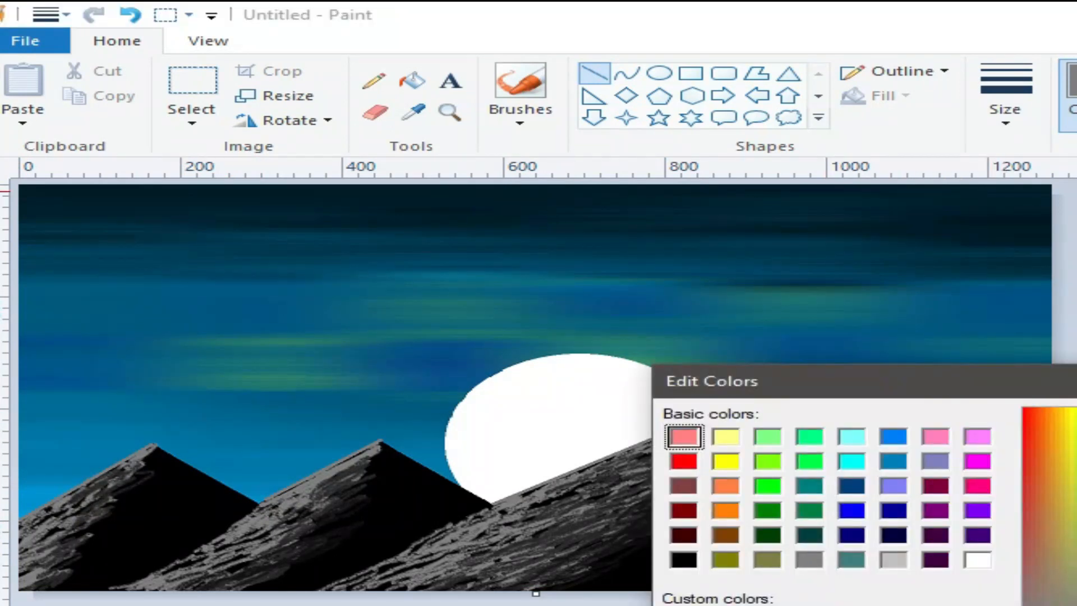
{"action": "key", "text": "Escape"}
{"action": "left_click_drag", "start_coordinate": [637, 429], "coordinate": [486, 498]}
{"action": "mouse_move", "coordinate": [763, 399]}
{"action": "left_mouse_down"}
{"action": "mouse_move", "coordinate": [757, 391]}
{"action": "mouse_move", "coordinate": [766, 394]}
{"action": "left_mouse_up"}
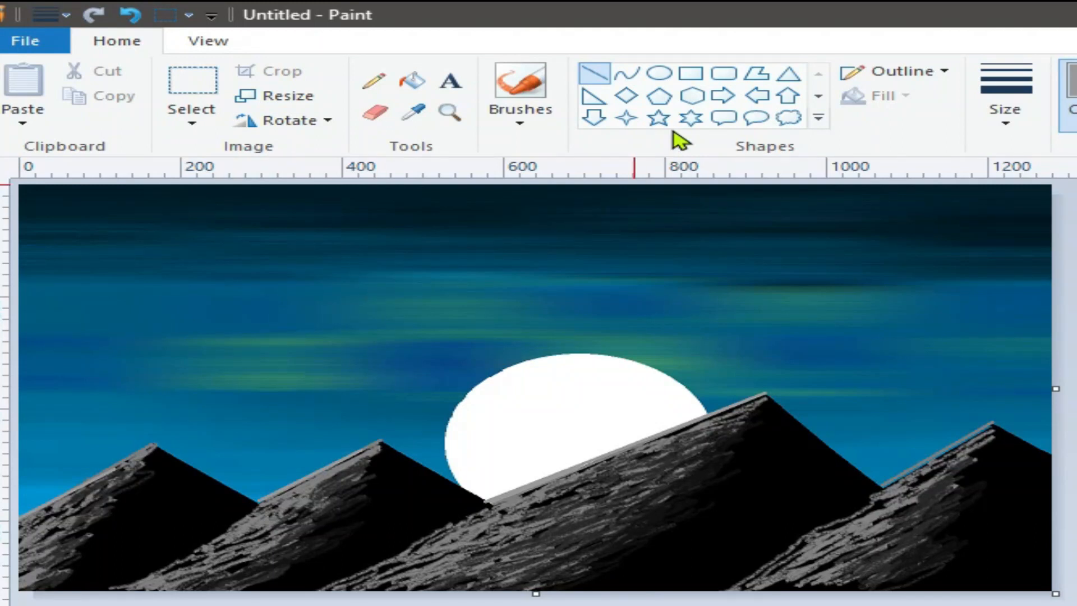
{"action": "left_click", "coordinate": [659, 116]}
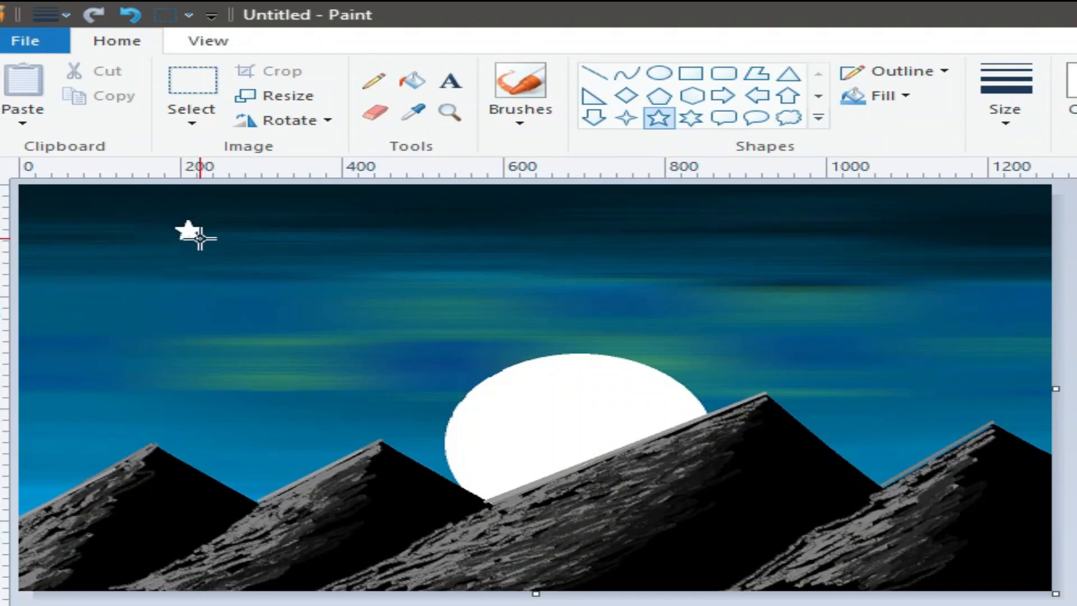
Turn off the star outline and place several small white five-point stars across the upper sky.
{"action": "left_click", "coordinate": [904, 71]}
{"action": "left_click", "coordinate": [902, 101]}
{"action": "left_click", "coordinate": [353, 194]}
{"action": "left_click_drag", "start_coordinate": [577, 210], "coordinate": [591, 224]}
{"action": "left_click_drag", "start_coordinate": [902, 216], "coordinate": [921, 228]}
{"action": "left_click_drag", "start_coordinate": [53, 283], "coordinate": [67, 297]}
{"action": "left_click_drag", "start_coordinate": [448, 230], "coordinate": [462, 243]}
{"action": "left_click_drag", "start_coordinate": [778, 240], "coordinate": [791, 253]}
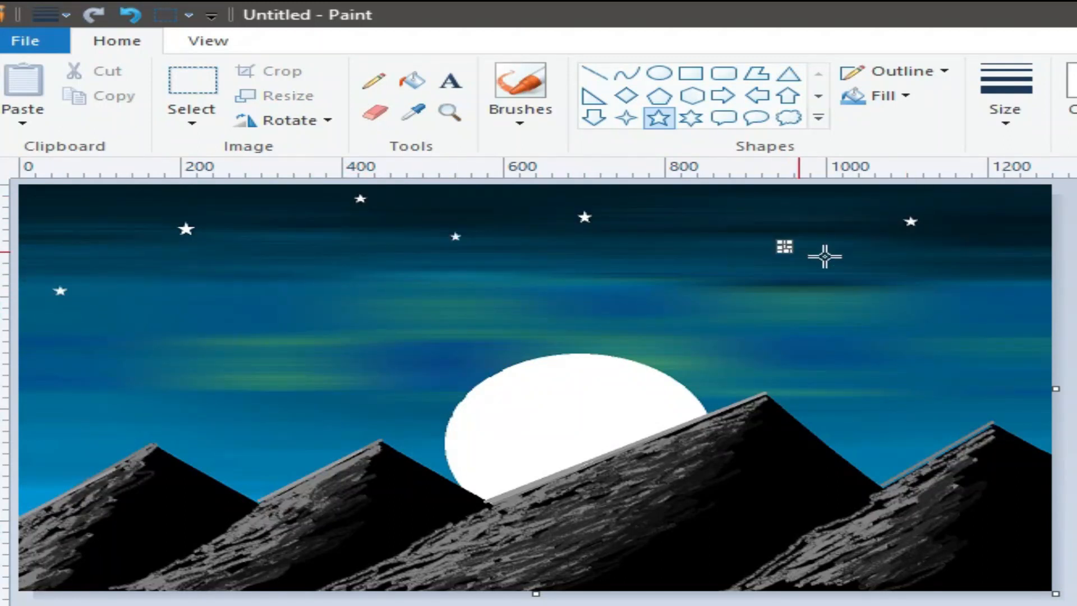
Add more tiny stars on the right, left and middle, then dot two pencil star specks.
{"action": "left_click", "coordinate": [45, 197]}
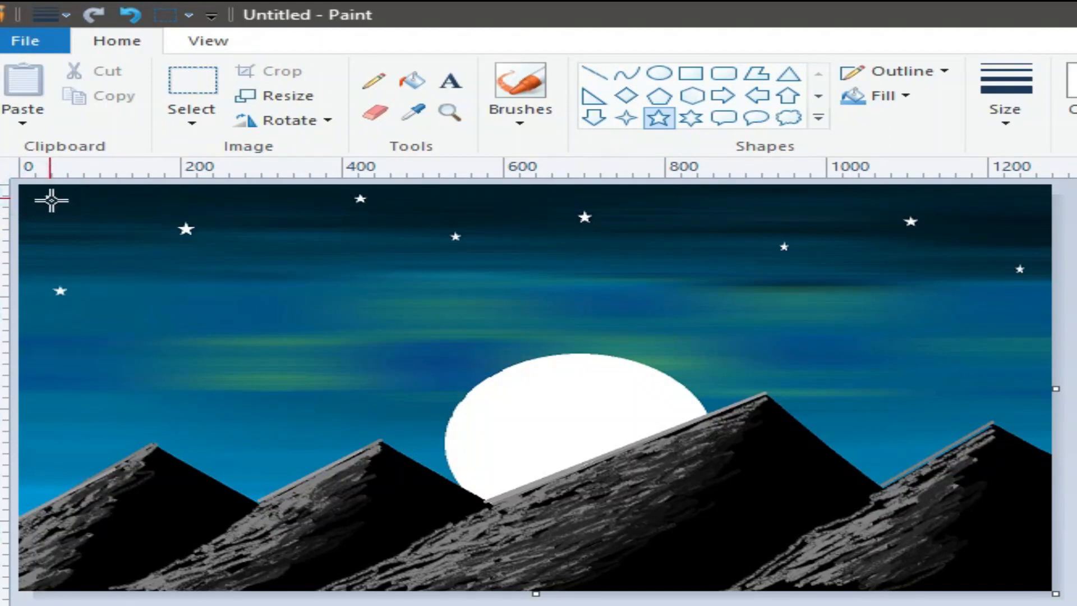
{"action": "left_click_drag", "start_coordinate": [1016, 197], "coordinate": [1029, 207]}
{"action": "left_click_drag", "start_coordinate": [49, 361], "coordinate": [56, 369]}
{"action": "left_click_drag", "start_coordinate": [407, 298], "coordinate": [414, 306]}
{"action": "left_click", "coordinate": [373, 80]}
{"action": "left_click", "coordinate": [280, 223]}
{"action": "left_click", "coordinate": [283, 270]}
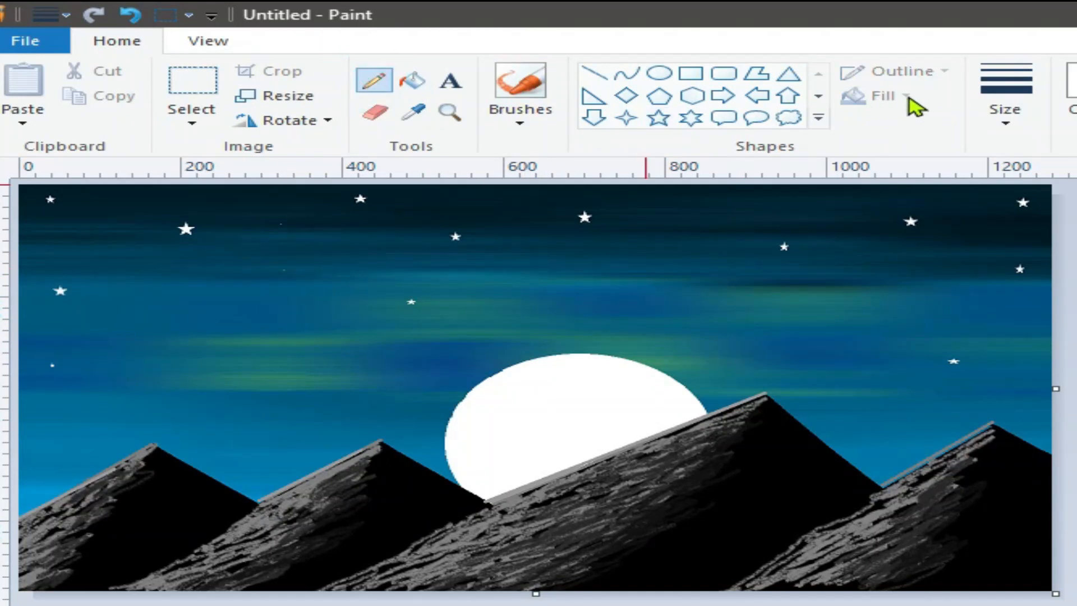
Dot tiny white pencil specks at the thinnest size across the middle and right sky.
{"action": "left_click", "coordinate": [1004, 112]}
{"action": "left_click", "coordinate": [1001, 190]}
{"action": "left_click", "coordinate": [513, 232]}
{"action": "left_click", "coordinate": [620, 236]}
{"action": "left_click", "coordinate": [681, 209]}
{"action": "left_click", "coordinate": [753, 207]}
{"action": "left_click", "coordinate": [757, 218]}
{"action": "left_click", "coordinate": [819, 199]}
{"action": "left_click", "coordinate": [850, 212]}
{"action": "left_click", "coordinate": [853, 236]}
{"action": "left_click", "coordinate": [862, 263]}
{"action": "left_click", "coordinate": [934, 242]}
{"action": "left_click", "coordinate": [980, 228]}
{"action": "left_click", "coordinate": [526, 192]}
{"action": "left_click", "coordinate": [448, 194]}
{"action": "left_click", "coordinate": [413, 191]}
{"action": "left_click", "coordinate": [414, 220]}
{"action": "left_click", "coordinate": [479, 202]}
{"action": "left_click", "coordinate": [630, 197]}
{"action": "left_click", "coordinate": [635, 209]}
{"action": "left_click", "coordinate": [627, 228]}
{"action": "left_click", "coordinate": [653, 238]}
{"action": "left_click", "coordinate": [697, 205]}
{"action": "left_click", "coordinate": [723, 241]}
{"action": "left_click", "coordinate": [814, 208]}
{"action": "left_click", "coordinate": [828, 215]}
{"action": "left_click", "coordinate": [827, 228]}
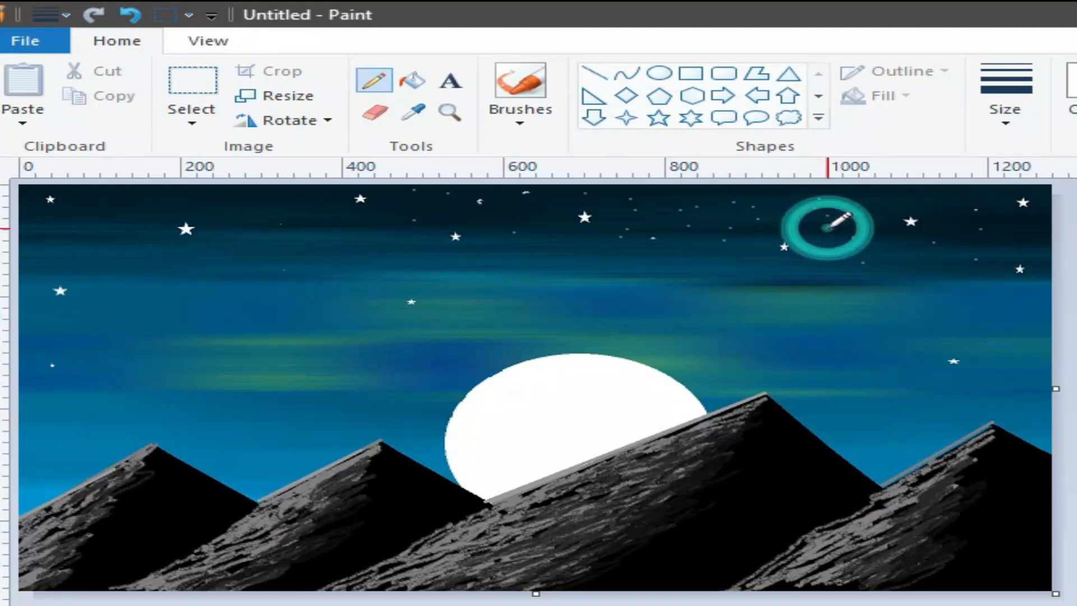
With a slightly thicker pencil, speckle white dots over the whole sky down to the mountains, then select the Airbrush.
{"action": "left_click", "coordinate": [1000, 120]}
{"action": "left_click", "coordinate": [1034, 247]}
{"action": "left_click", "coordinate": [697, 212]}
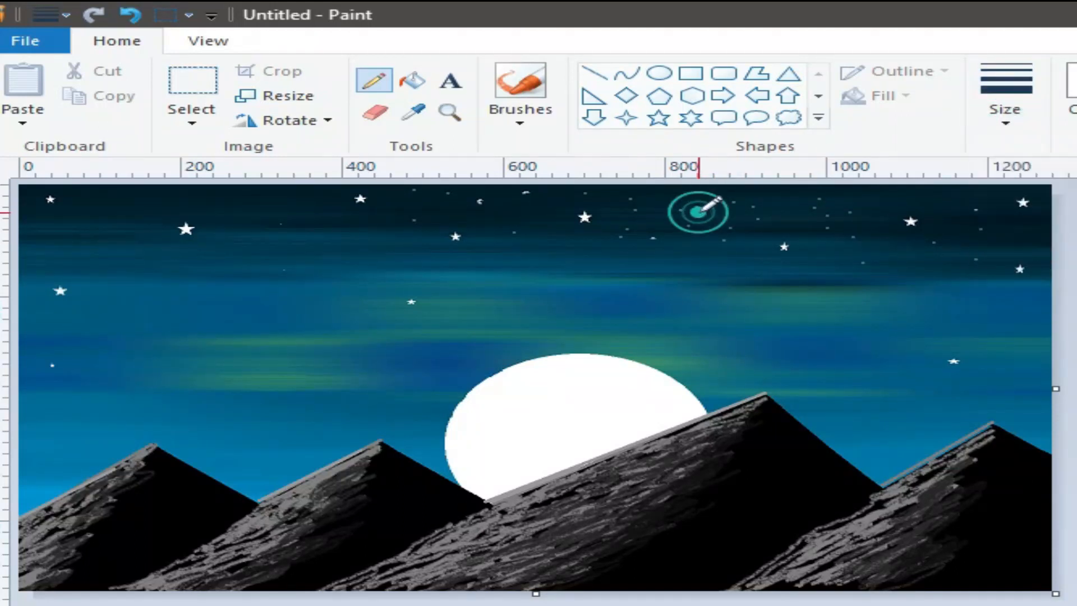
{"action": "left_click", "coordinate": [905, 193]}
{"action": "left_click", "coordinate": [960, 207]}
{"action": "left_click", "coordinate": [979, 236]}
{"action": "left_click", "coordinate": [820, 252]}
{"action": "left_click", "coordinate": [343, 230]}
{"action": "left_click", "coordinate": [273, 195]}
{"action": "left_click", "coordinate": [142, 203]}
{"action": "left_click", "coordinate": [59, 225]}
{"action": "left_click", "coordinate": [50, 240]}
{"action": "left_click", "coordinate": [29, 217]}
{"action": "left_click", "coordinate": [88, 195]}
{"action": "left_click", "coordinate": [101, 207]}
{"action": "left_click", "coordinate": [116, 223]}
{"action": "left_click", "coordinate": [214, 203]}
{"action": "left_click", "coordinate": [163, 203]}
{"action": "left_click", "coordinate": [190, 189]}
{"action": "left_click", "coordinate": [232, 193]}
{"action": "left_click", "coordinate": [228, 226]}
{"action": "left_click", "coordinate": [260, 211]}
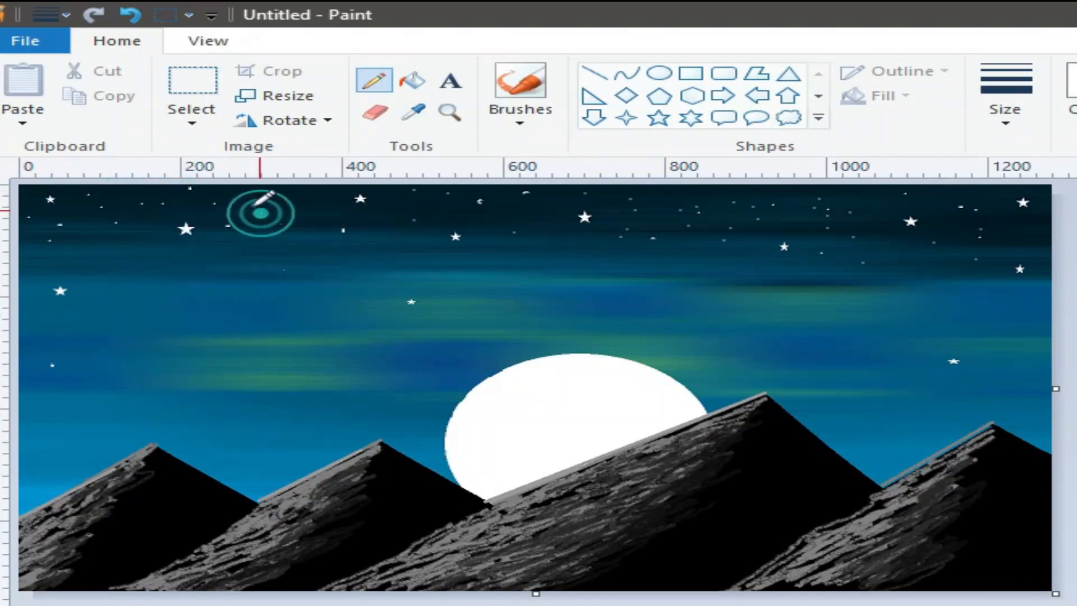
{"action": "left_click", "coordinate": [300, 236]}
{"action": "left_click", "coordinate": [301, 198]}
{"action": "left_click", "coordinate": [320, 211]}
{"action": "left_click", "coordinate": [413, 223]}
{"action": "left_click", "coordinate": [417, 204]}
{"action": "left_click", "coordinate": [548, 246]}
{"action": "left_click", "coordinate": [659, 248]}
{"action": "left_click", "coordinate": [749, 269]}
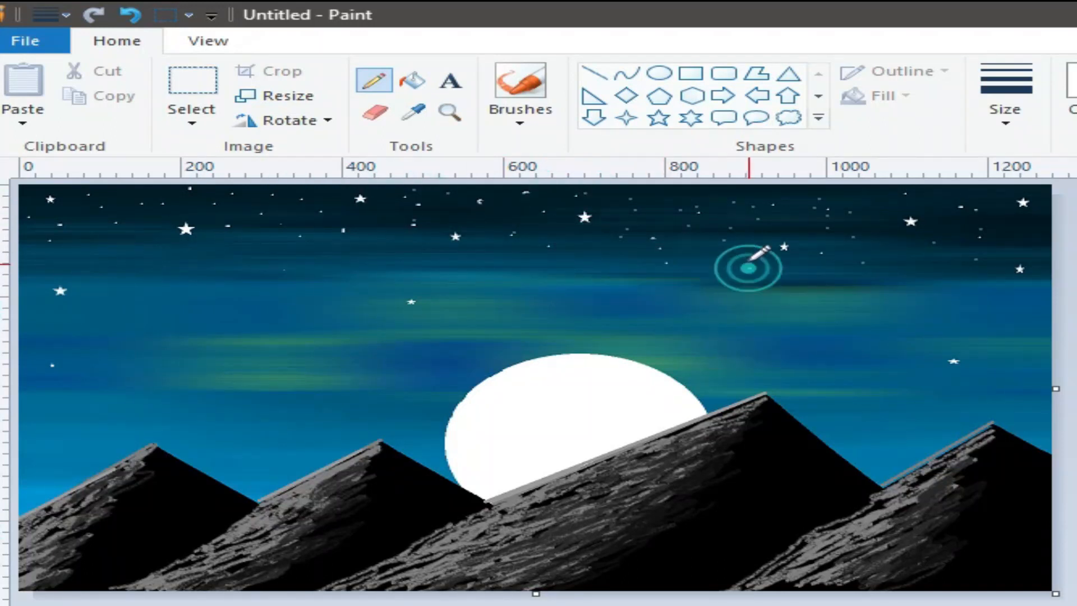
{"action": "left_click", "coordinate": [197, 270]}
{"action": "left_click", "coordinate": [80, 268]}
{"action": "left_click", "coordinate": [139, 249]}
{"action": "left_click", "coordinate": [44, 259]}
{"action": "left_click", "coordinate": [157, 271]}
{"action": "left_click", "coordinate": [135, 296]}
{"action": "left_click", "coordinate": [62, 342]}
{"action": "left_click", "coordinate": [593, 292]}
{"action": "left_click", "coordinate": [607, 267]}
{"action": "left_click", "coordinate": [511, 249]}
{"action": "left_click", "coordinate": [339, 252]}
{"action": "left_click", "coordinate": [243, 261]}
{"action": "left_click", "coordinate": [834, 273]}
{"action": "left_click", "coordinate": [898, 269]}
{"action": "left_click", "coordinate": [911, 313]}
{"action": "left_click", "coordinate": [1038, 314]}
{"action": "left_click", "coordinate": [1034, 241]}
{"action": "left_click", "coordinate": [800, 229]}
{"action": "left_click", "coordinate": [632, 210]}
{"action": "left_click", "coordinate": [728, 199]}
{"action": "left_click", "coordinate": [834, 316]}
{"action": "left_click", "coordinate": [699, 325]}
{"action": "left_click", "coordinate": [668, 297]}
{"action": "left_click", "coordinate": [219, 319]}
{"action": "left_click", "coordinate": [182, 340]}
{"action": "left_click", "coordinate": [116, 368]}
{"action": "left_click", "coordinate": [54, 399]}
{"action": "left_click", "coordinate": [20, 323]}
{"action": "left_click", "coordinate": [97, 312]}
{"action": "left_click", "coordinate": [135, 305]}
{"action": "left_click", "coordinate": [826, 371]}
{"action": "left_click", "coordinate": [817, 342]}
{"action": "left_click", "coordinate": [872, 343]}
{"action": "left_click", "coordinate": [933, 332]}
{"action": "left_click", "coordinate": [998, 321]}
{"action": "left_click", "coordinate": [1031, 352]}
{"action": "left_click", "coordinate": [975, 389]}
{"action": "left_click", "coordinate": [617, 323]}
{"action": "left_click", "coordinate": [307, 284]}
{"action": "left_click", "coordinate": [269, 342]}
{"action": "left_click", "coordinate": [73, 400]}
{"action": "left_click", "coordinate": [175, 412]}
{"action": "left_click", "coordinate": [249, 425]}
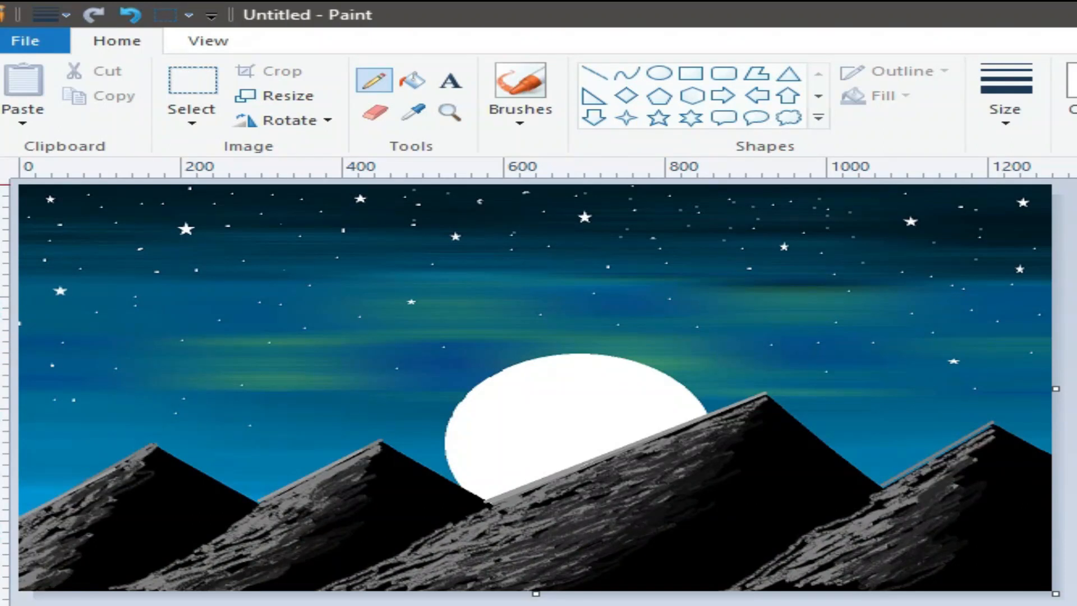
{"action": "left_click", "coordinate": [773, 429]}
{"action": "left_click", "coordinate": [523, 120]}
{"action": "left_click", "coordinate": [724, 161]}
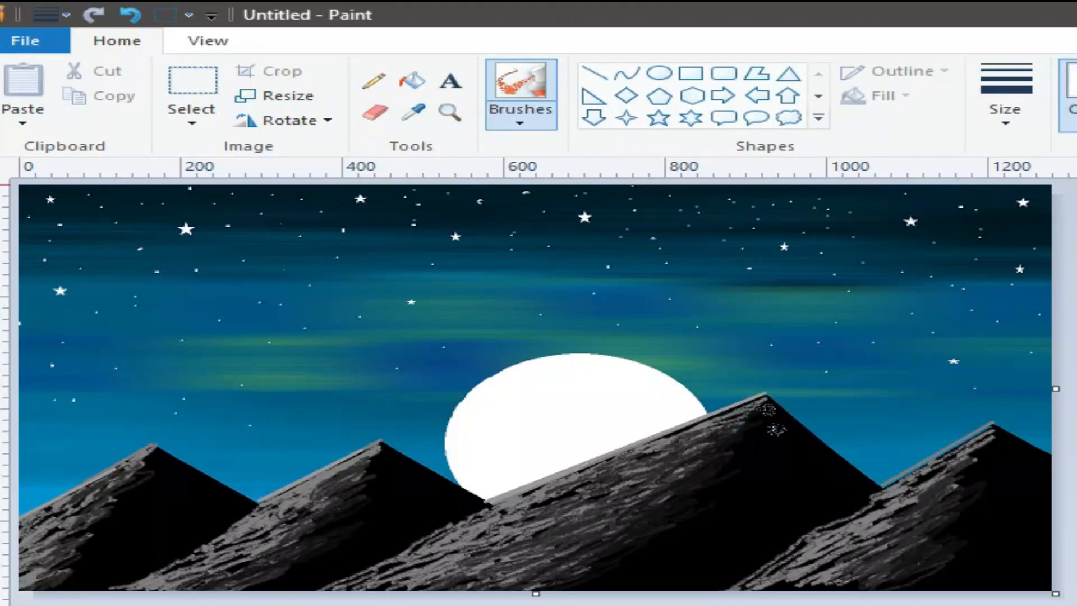
Spray green airbrush over the tallest peak, then undo the excess, leaving a small patch below it.
{"action": "mouse_move", "coordinate": [776, 415]}
{"action": "left_mouse_down"}
{"action": "mouse_move", "coordinate": [770, 432]}
{"action": "mouse_move", "coordinate": [767, 412]}
{"action": "mouse_move", "coordinate": [781, 415]}
{"action": "mouse_move", "coordinate": [762, 436]}
{"action": "left_mouse_up"}
{"action": "left_click", "coordinate": [726, 480]}
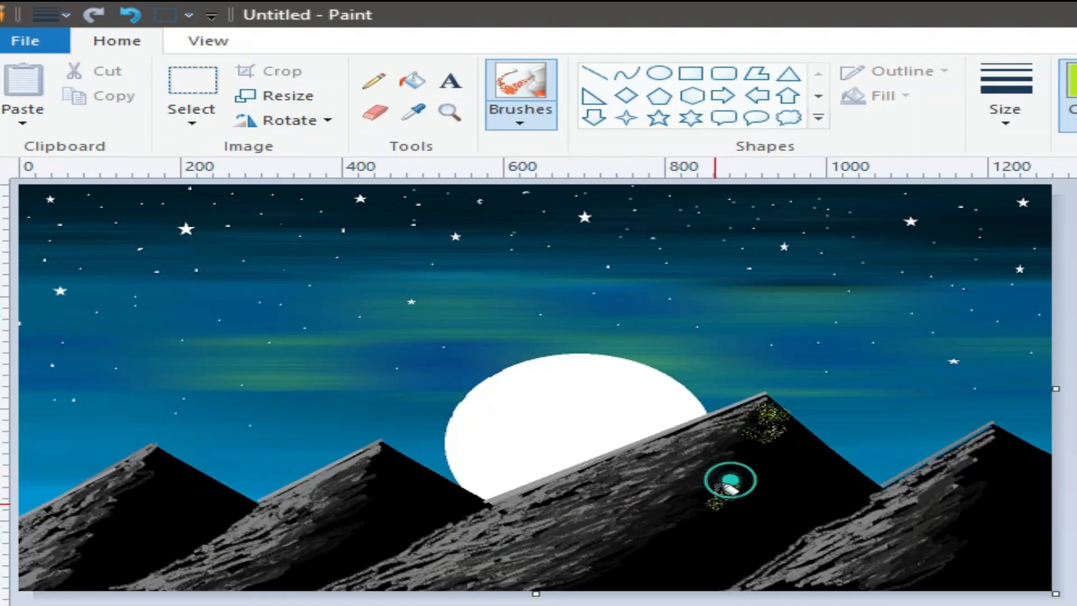
{"action": "left_click", "coordinate": [142, 12]}
{"action": "left_click", "coordinate": [145, 16]}
{"action": "left_click", "coordinate": [144, 16]}
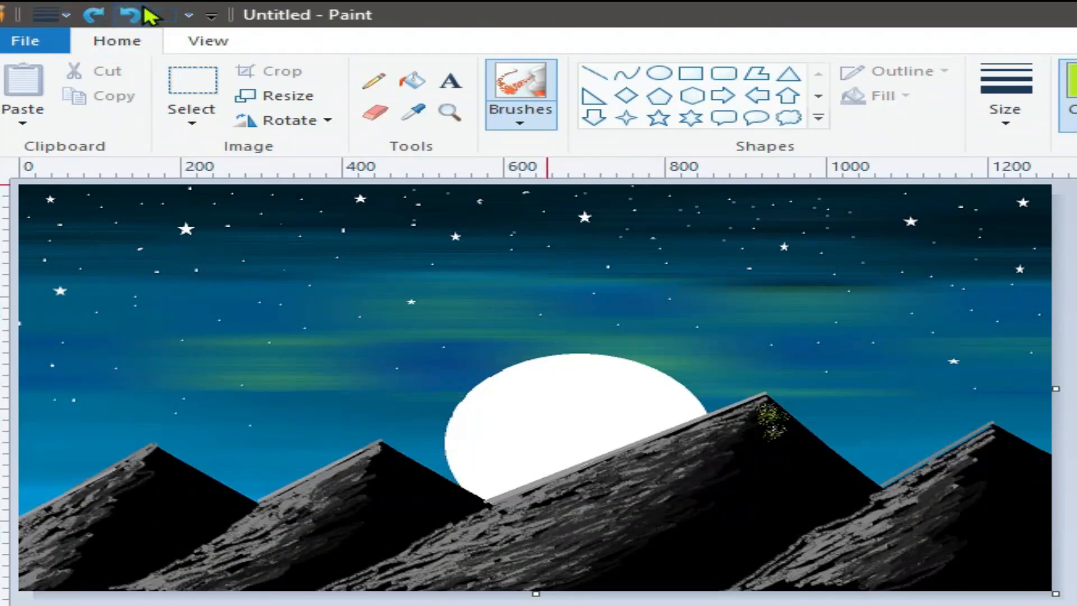